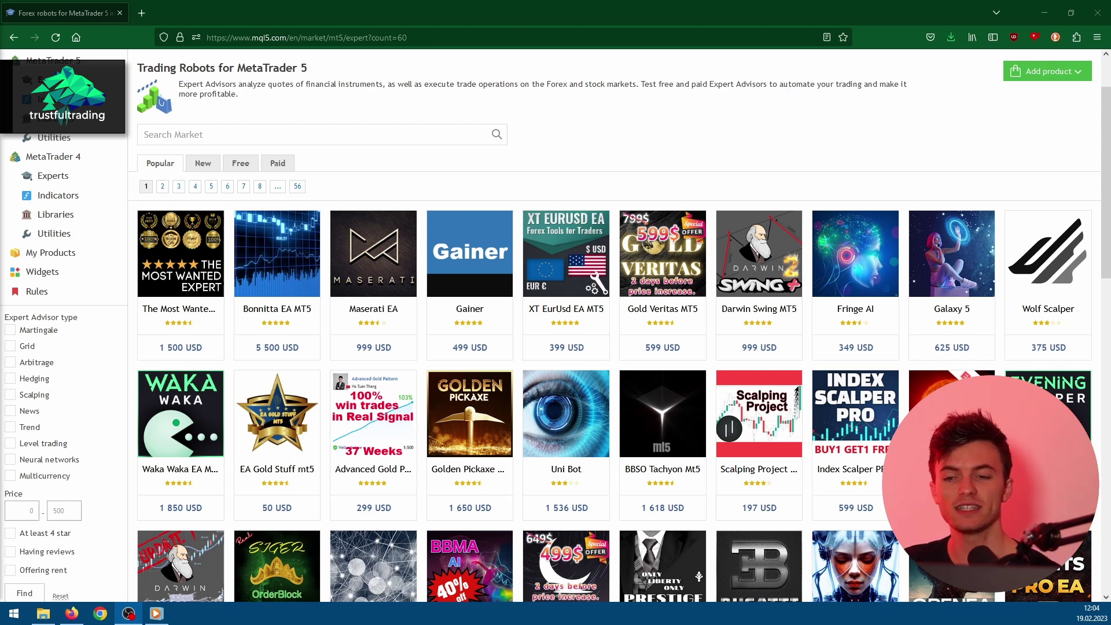
- Open The Most Wanted EA product page from the Popular Experts grid in a new tab
click(626, 145)
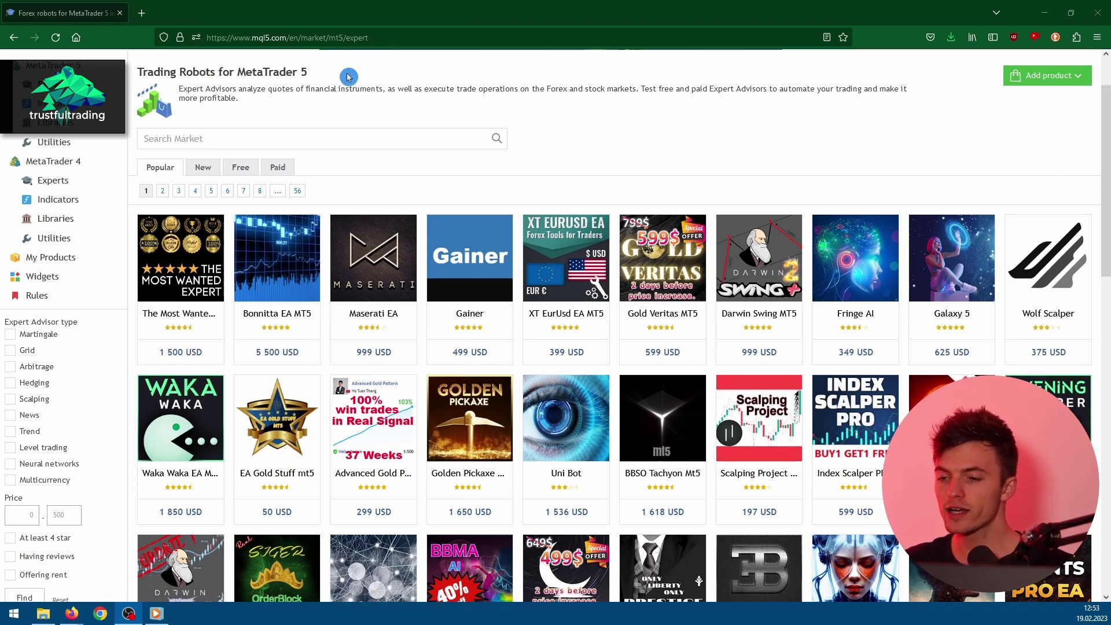
mouse_move(181, 261)
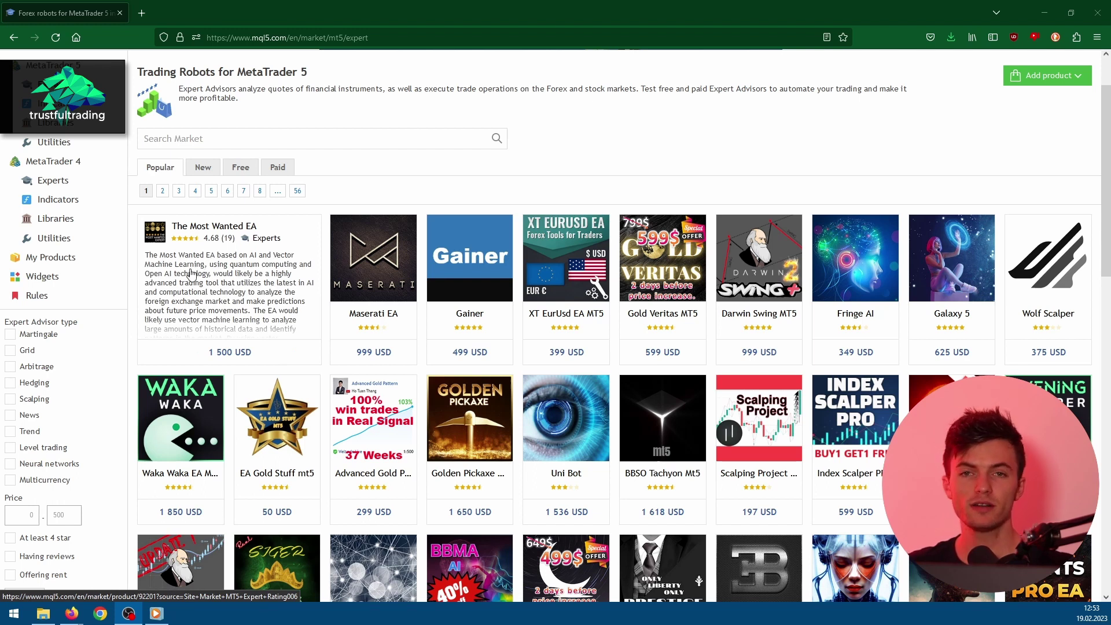
- Enlarge The Most Wanted EA page, check its Reviews and Comments, and note the 4.68 rating
click(214, 228)
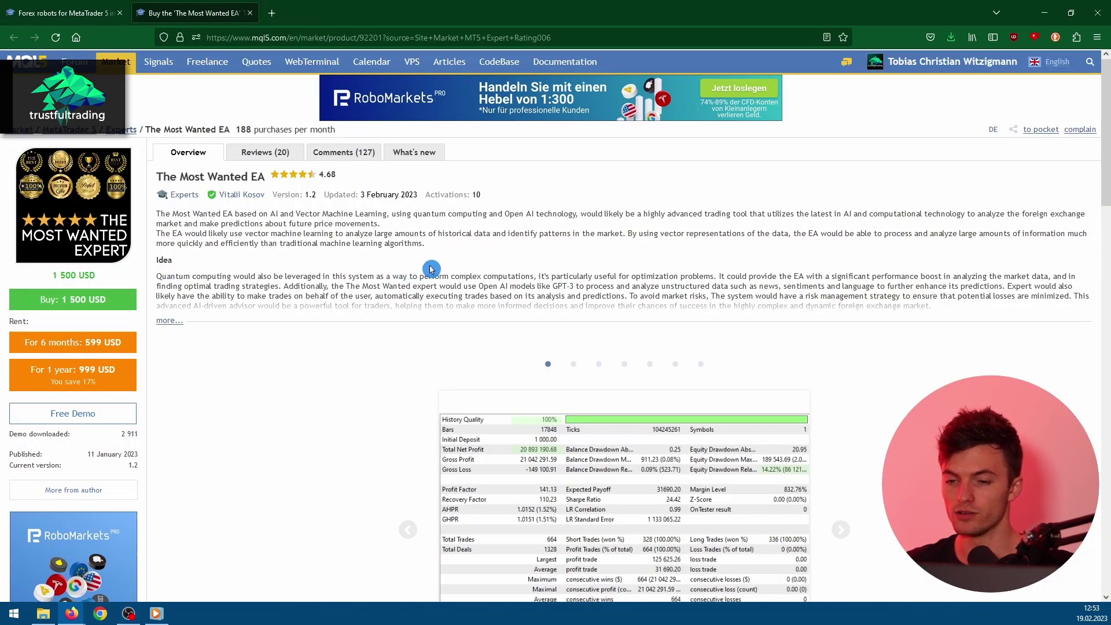
key(ctrl+plus)
key(ctrl+plus)
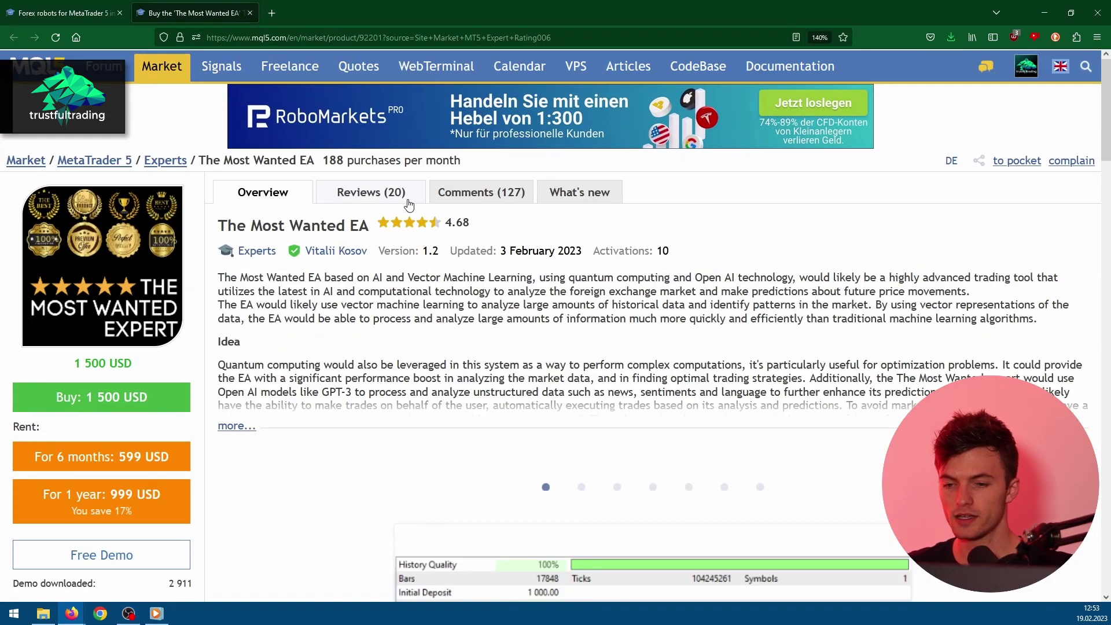
click(380, 201)
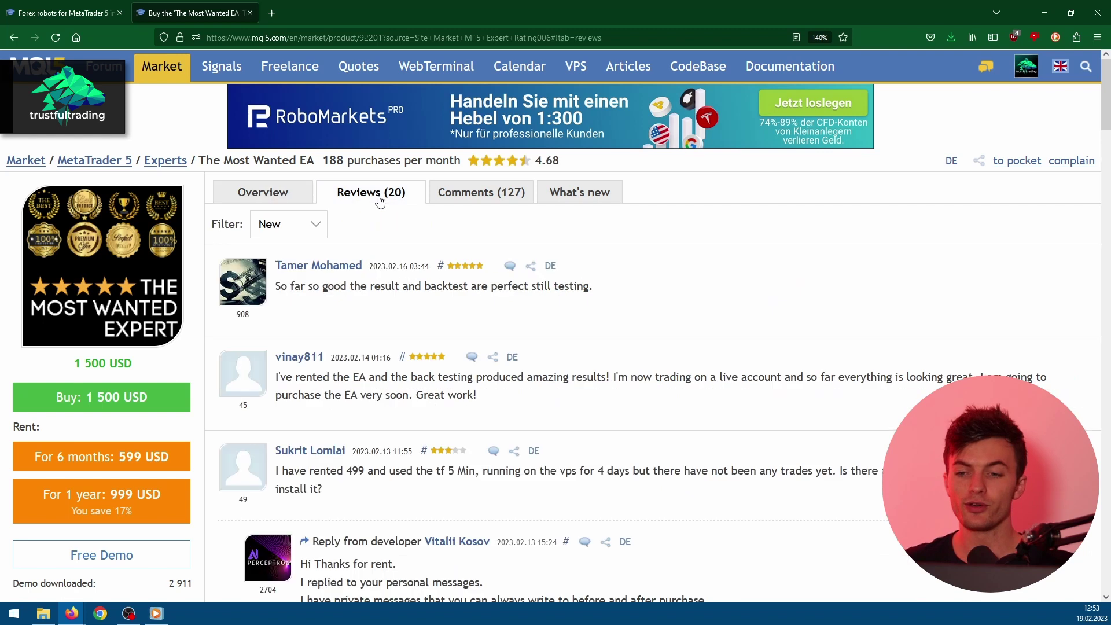
click(469, 192)
click(263, 192)
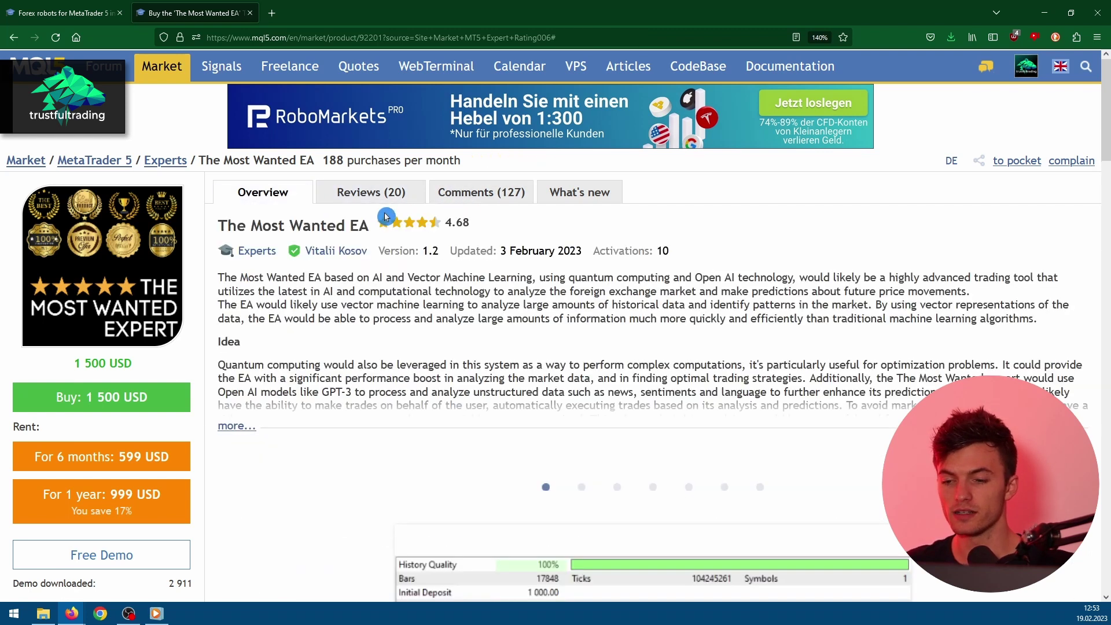
drag(445, 223, 510, 231)
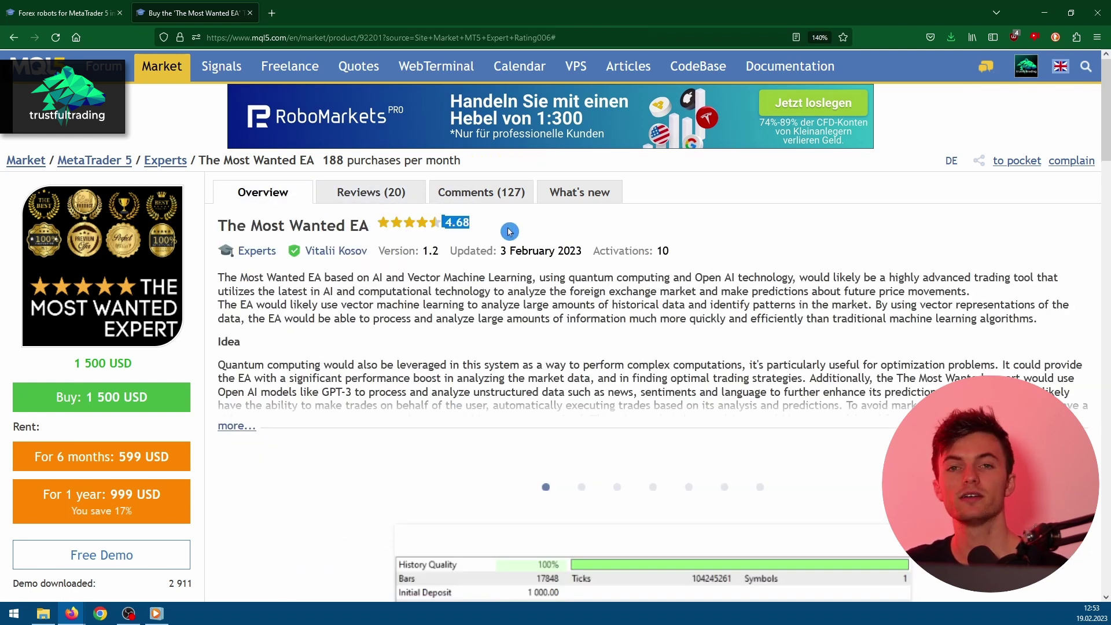
click(509, 232)
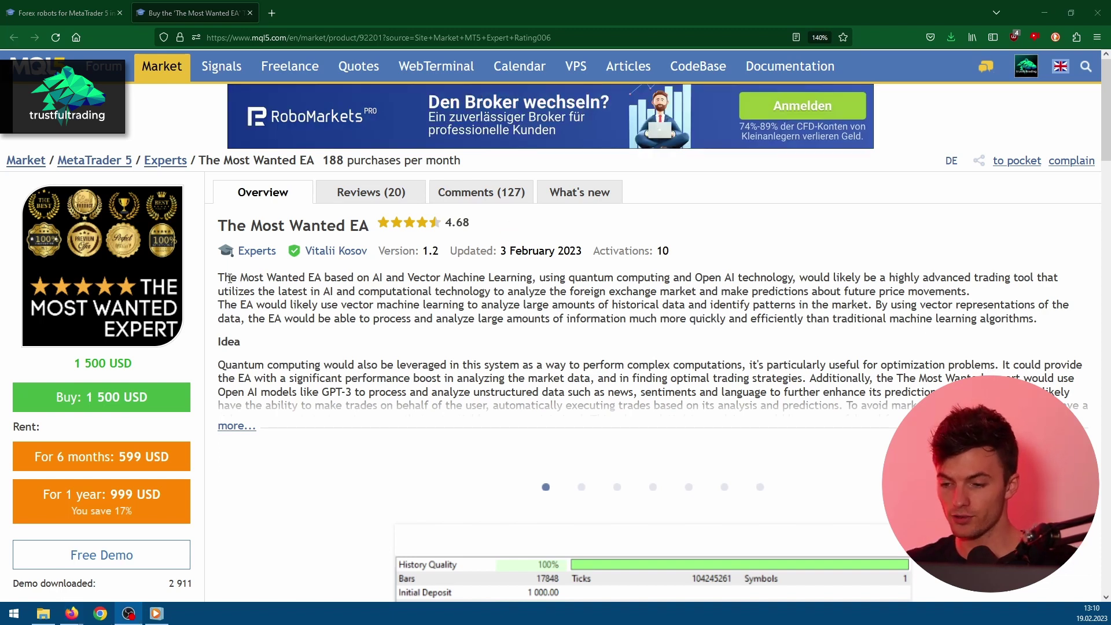
- Expand the full description and review the current and future price lines
drag(263, 277, 808, 277)
click(724, 292)
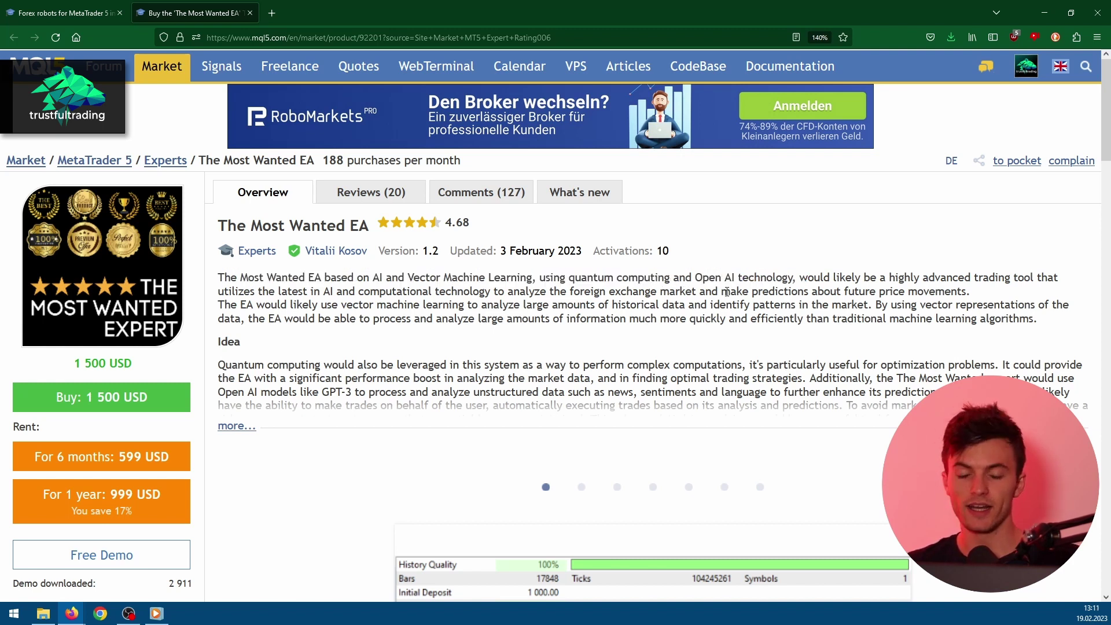
click(230, 425)
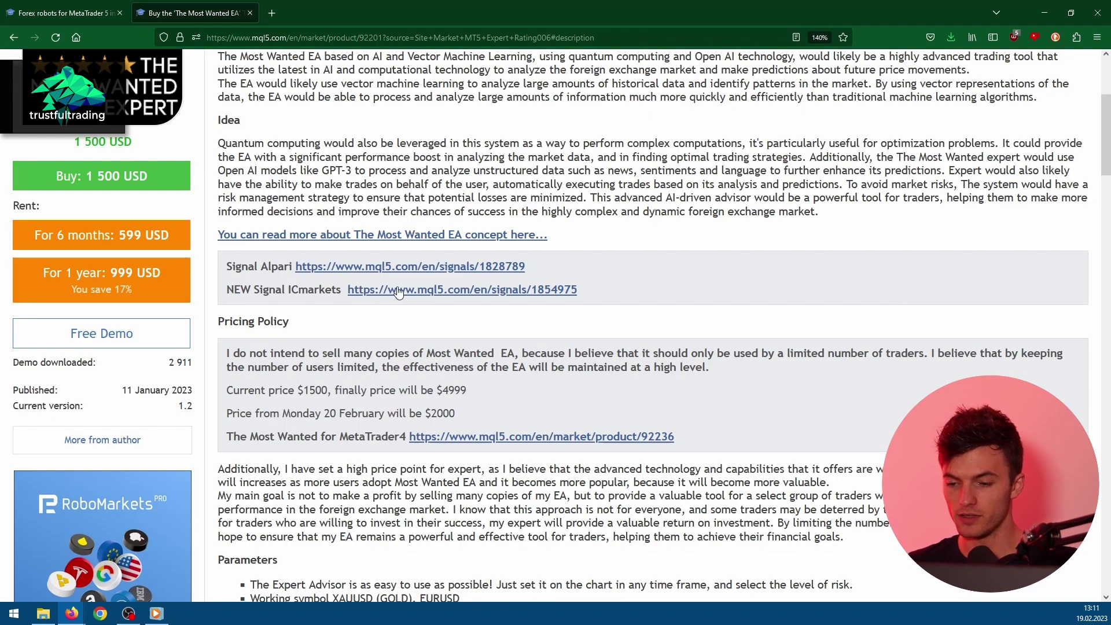
scroll(399, 295, down, 5)
scroll(337, 306, up, 1)
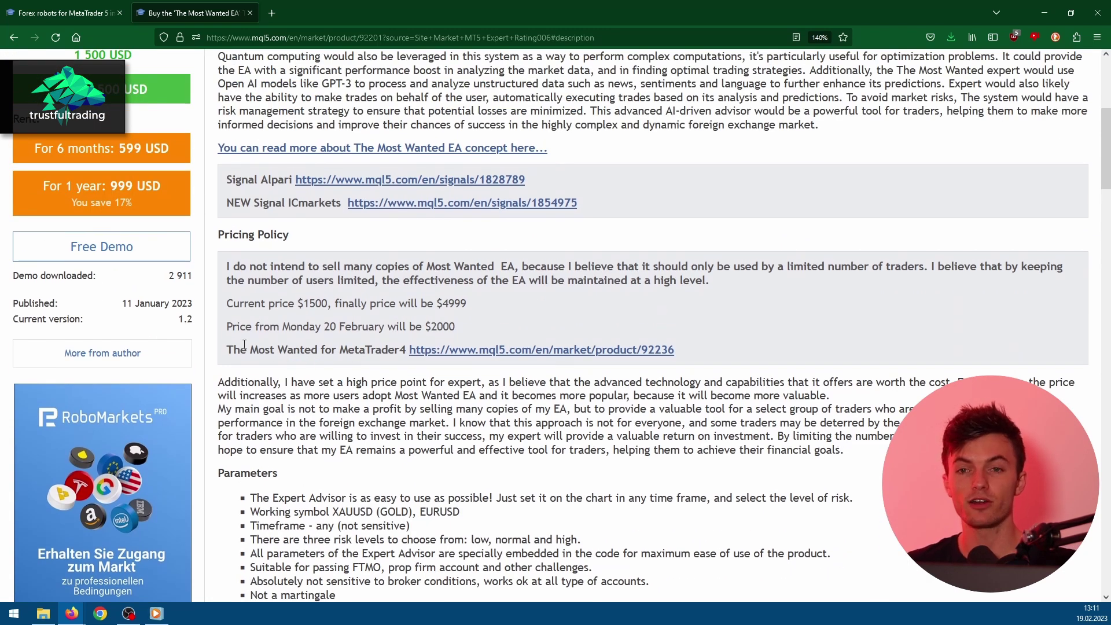
mouse_move(226, 303)
mouse_down()
mouse_move(337, 304)
mouse_move(469, 328)
mouse_up()
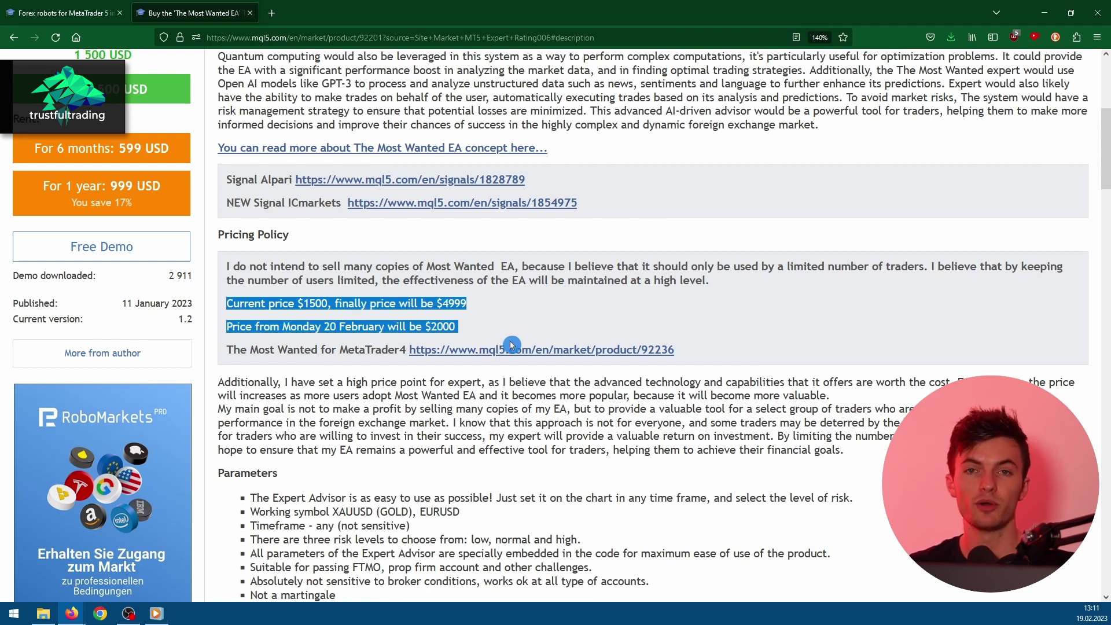
click(510, 323)
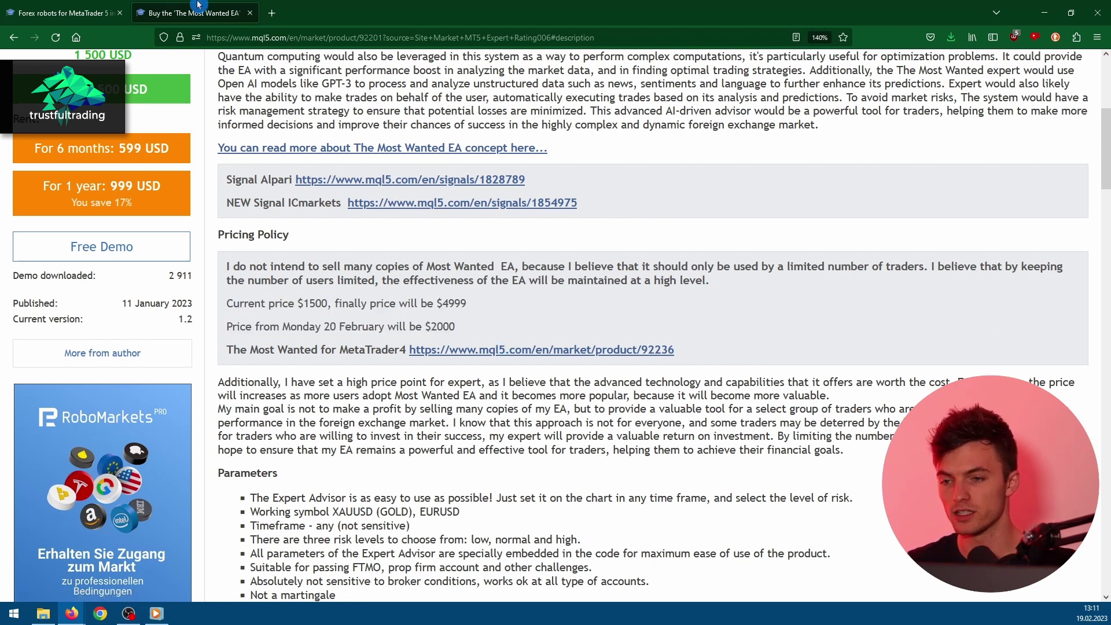
- Review Bonnitta EA MT5's 6 500 USD price announcement and backtest slide, then close its page
click(248, 14)
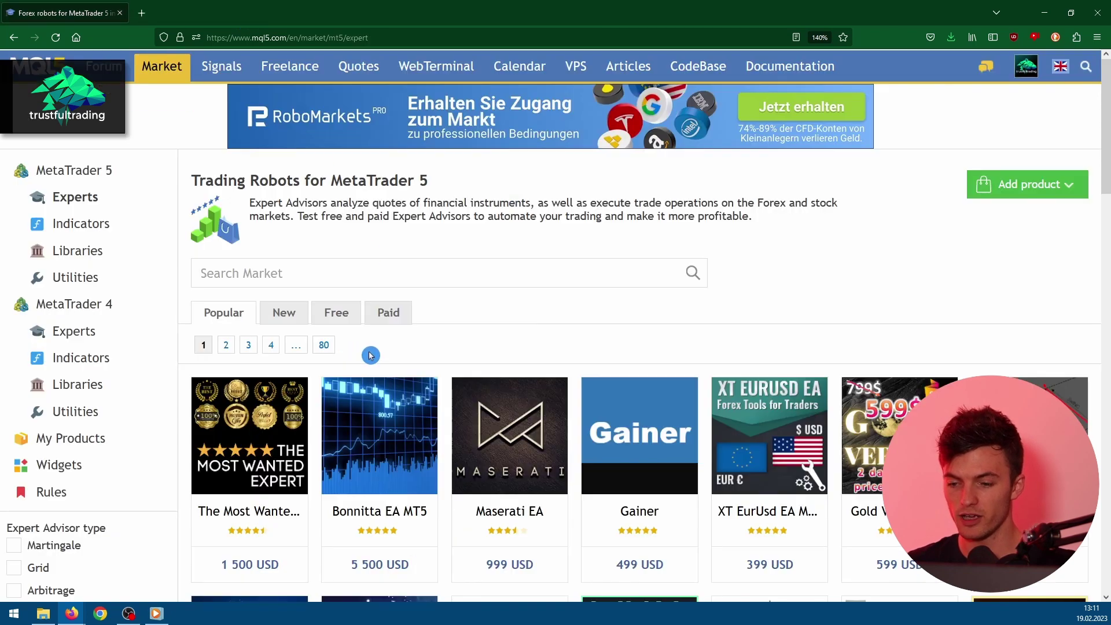
scroll(418, 294, down, 2)
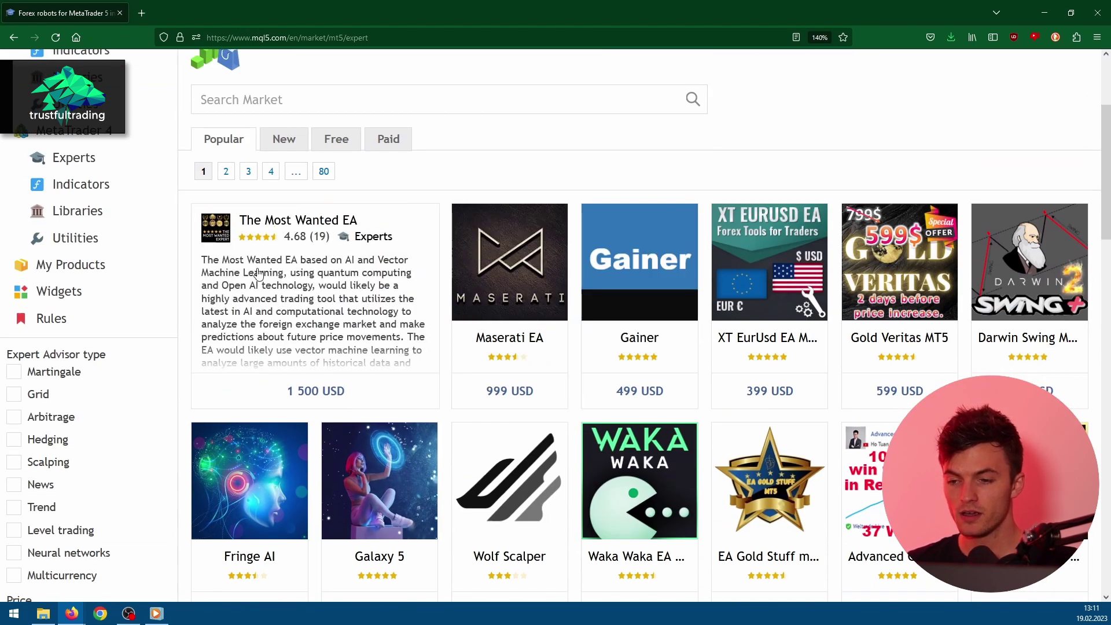
mouse_move(395, 286)
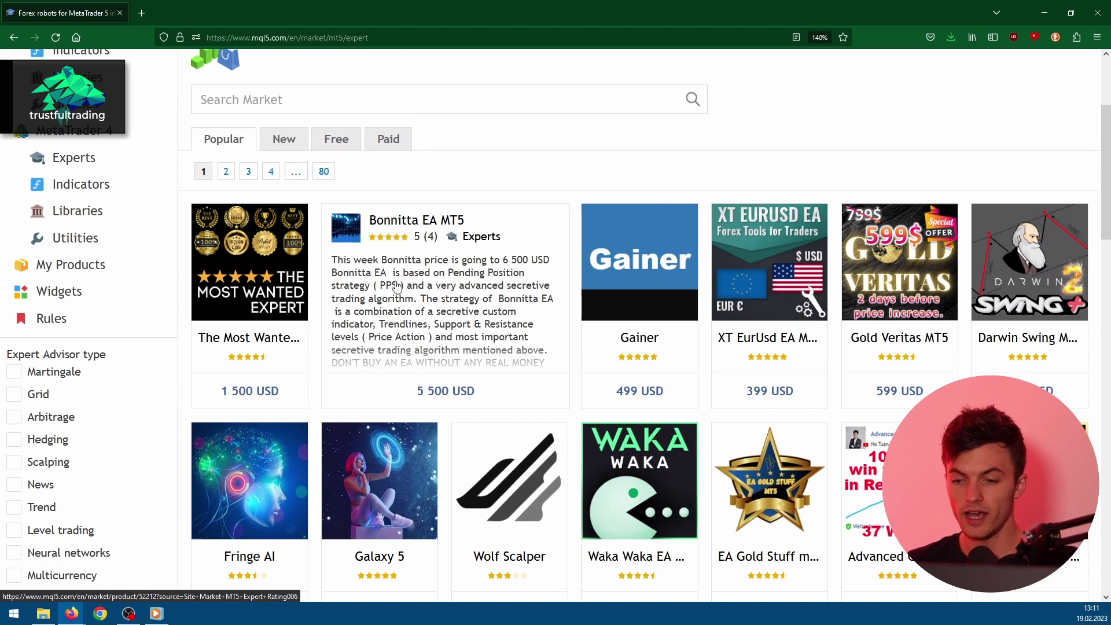
click(397, 287)
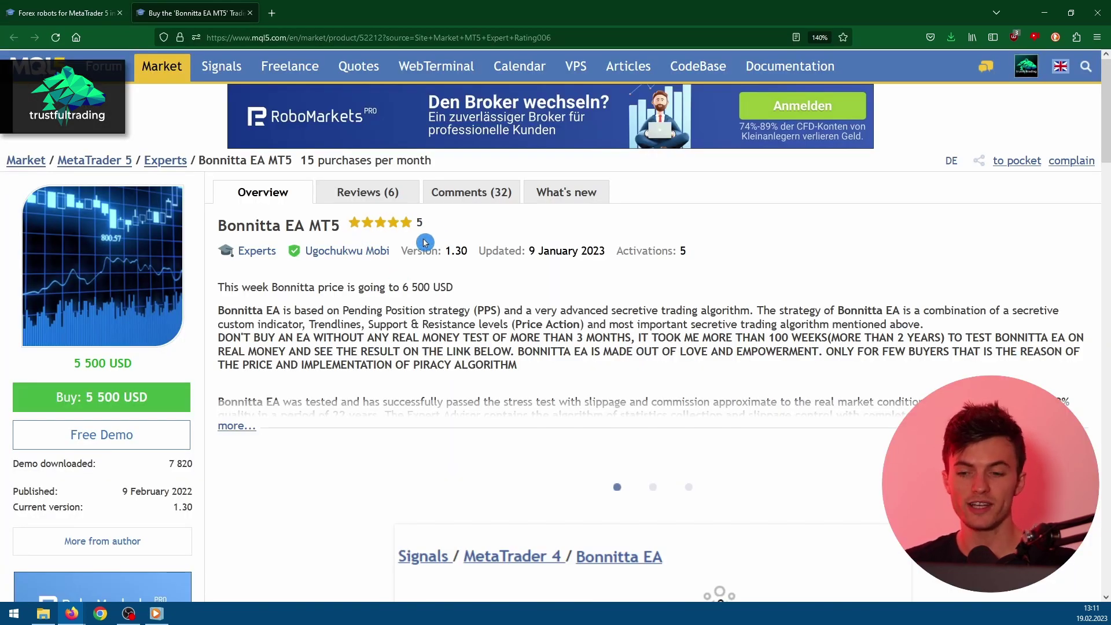
drag(470, 290, 216, 290)
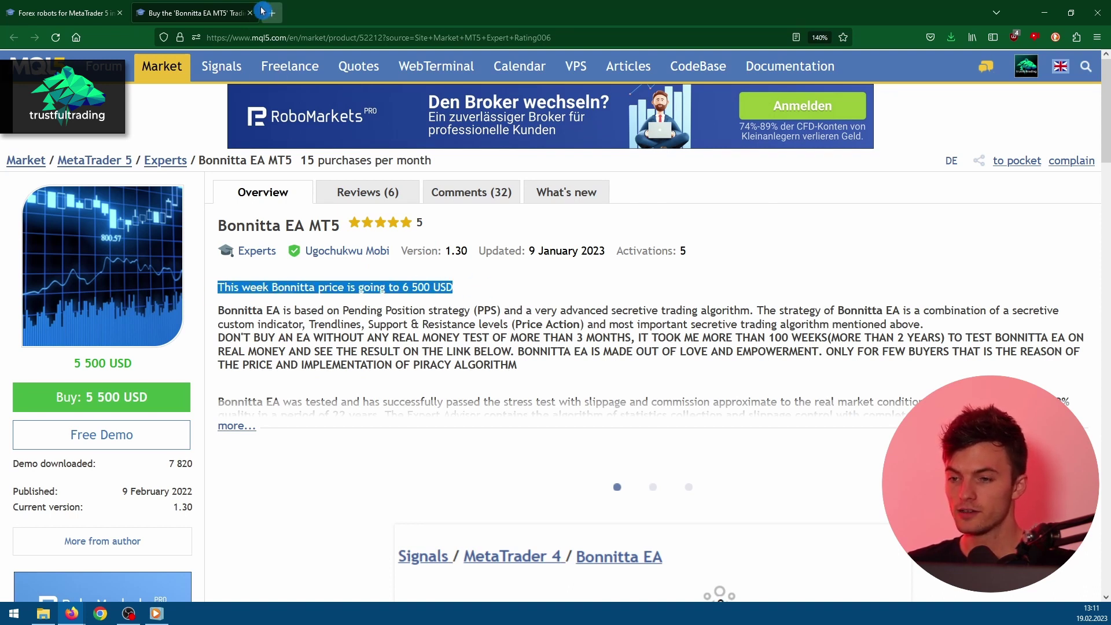
scroll(671, 306, down, 5)
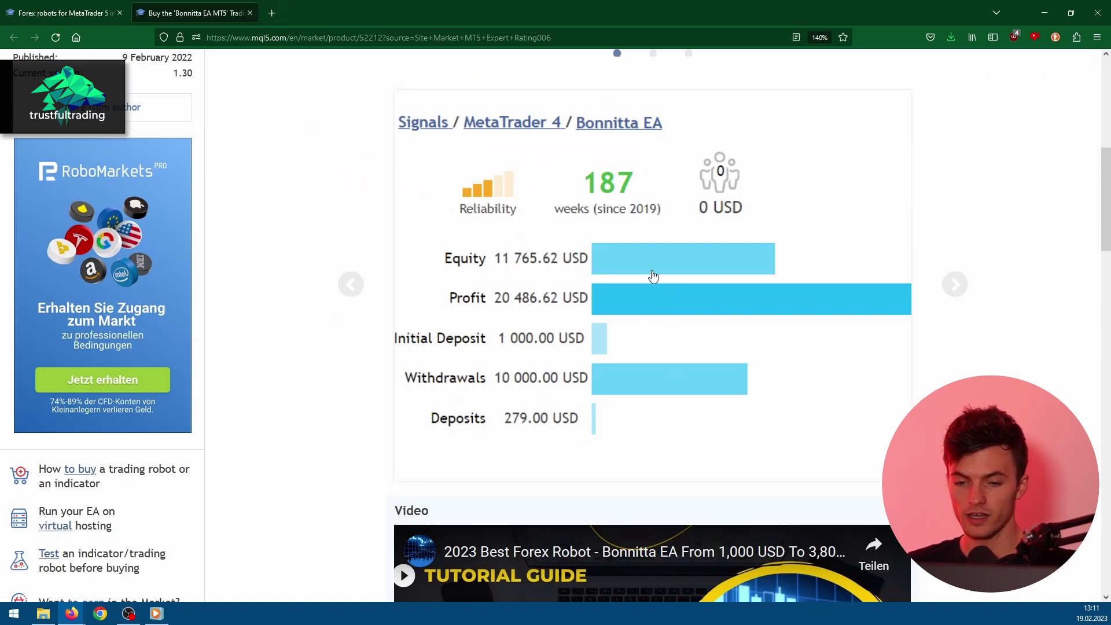
click(957, 288)
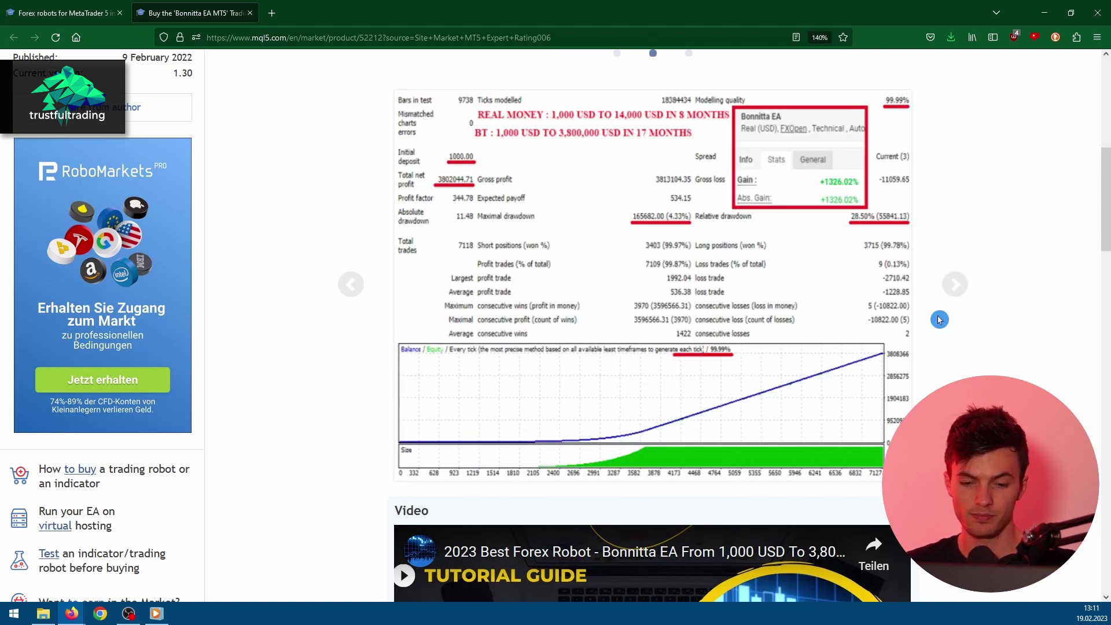
scroll(493, 215, up, 1)
scroll(493, 214, up, 10)
key(ctrl+w)
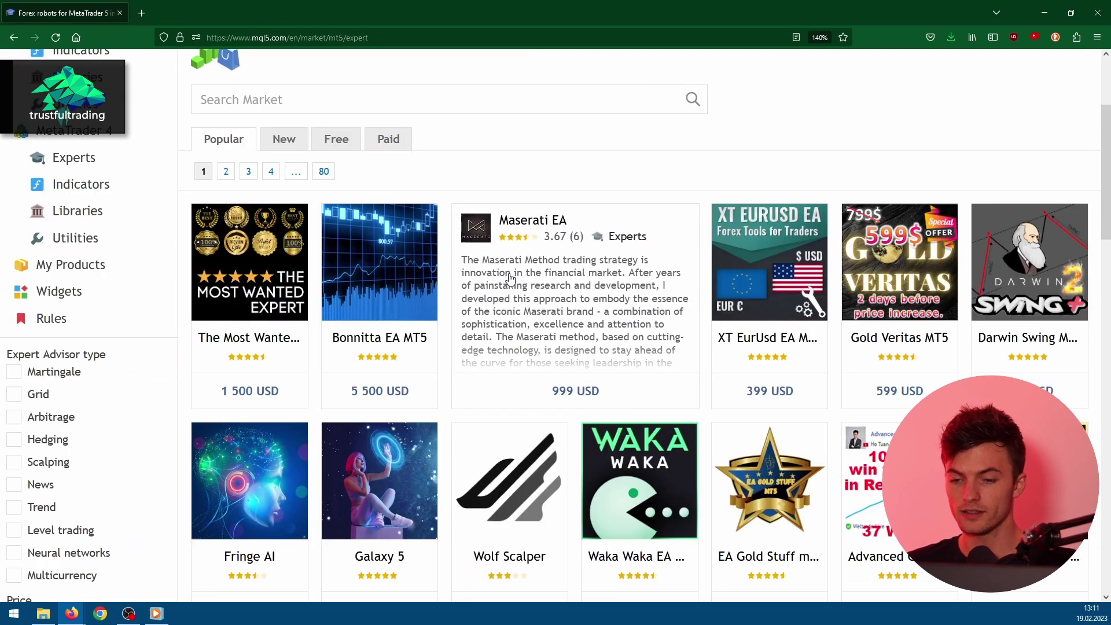
- Open the Maserati EA product page to view its strategy performance chart
click(515, 260)
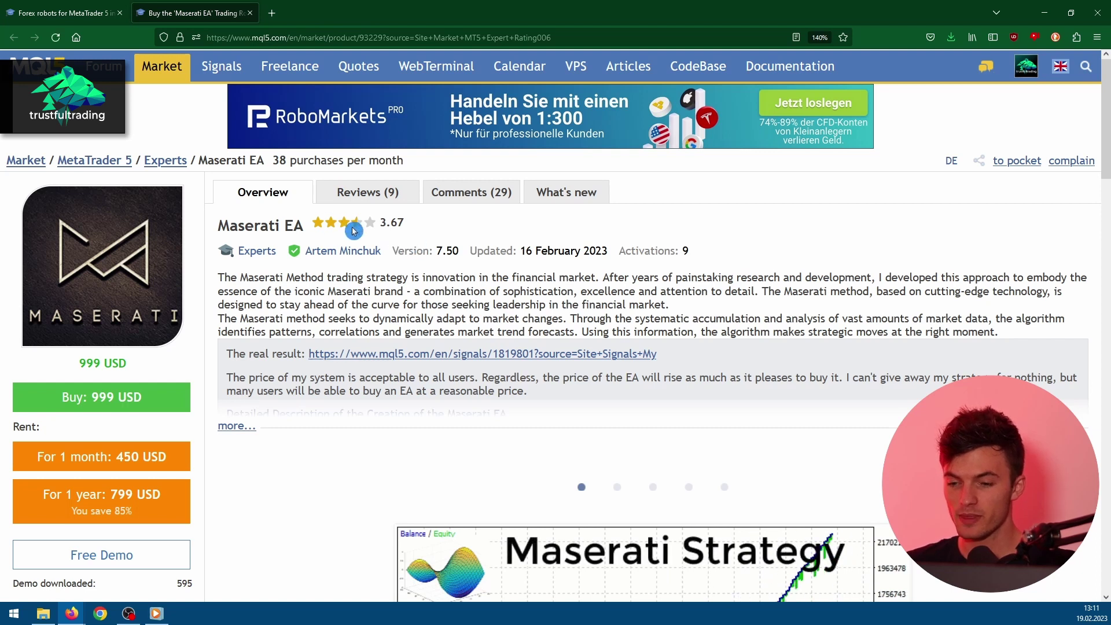
scroll(579, 276, down, 4)
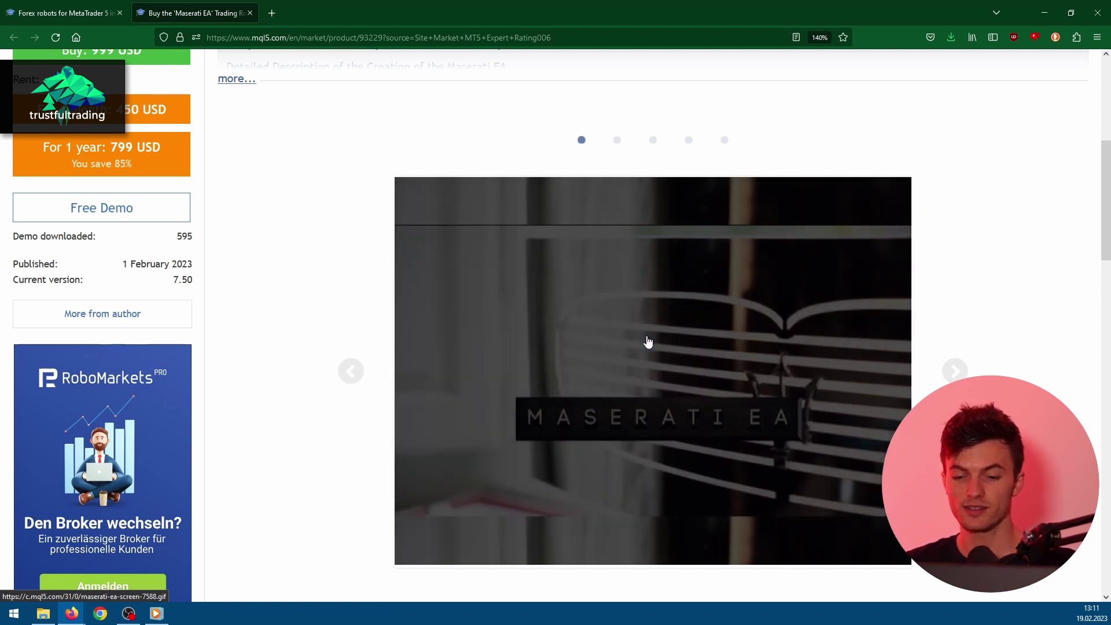
scroll(616, 333, up, 5)
scroll(642, 330, down, 4)
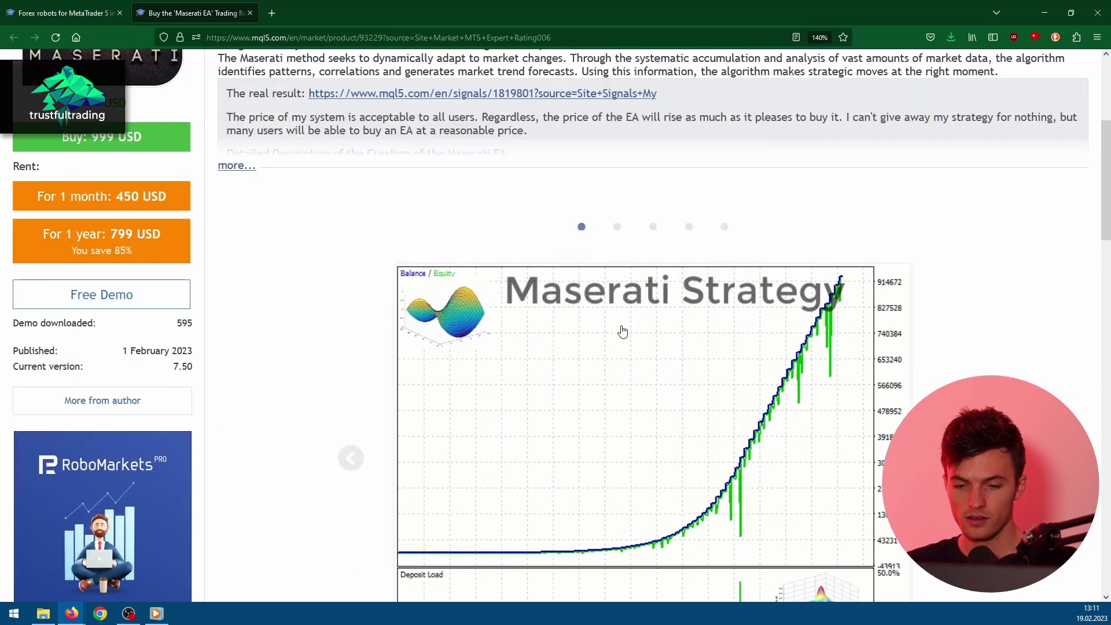
scroll(652, 325, up, 2)
scroll(651, 325, down, 4)
scroll(755, 296, up, 1)
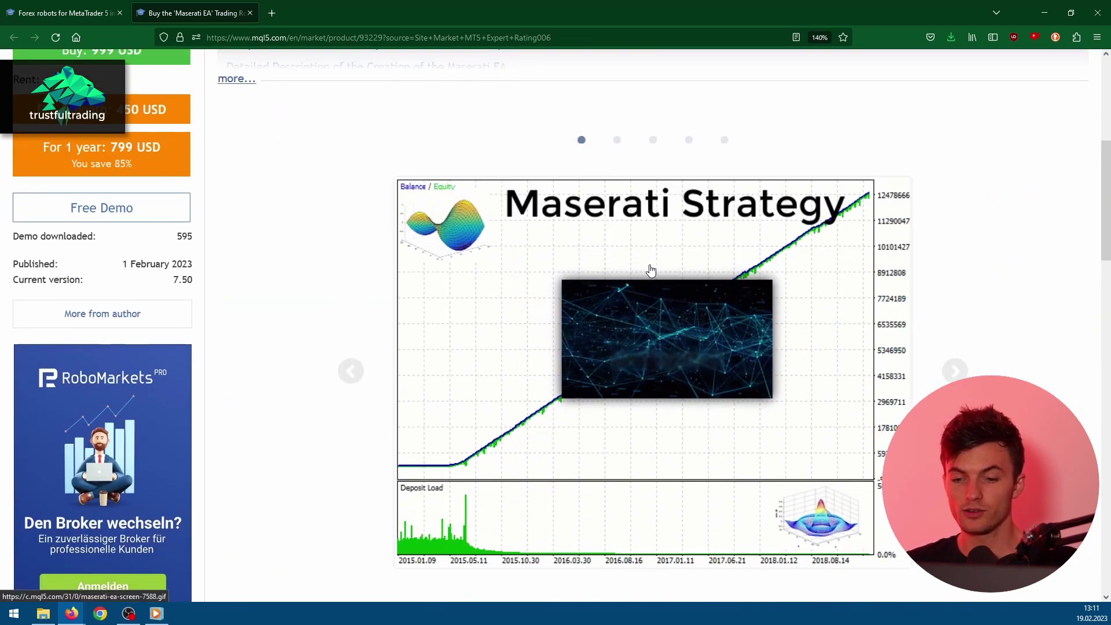
scroll(660, 261, up, 3)
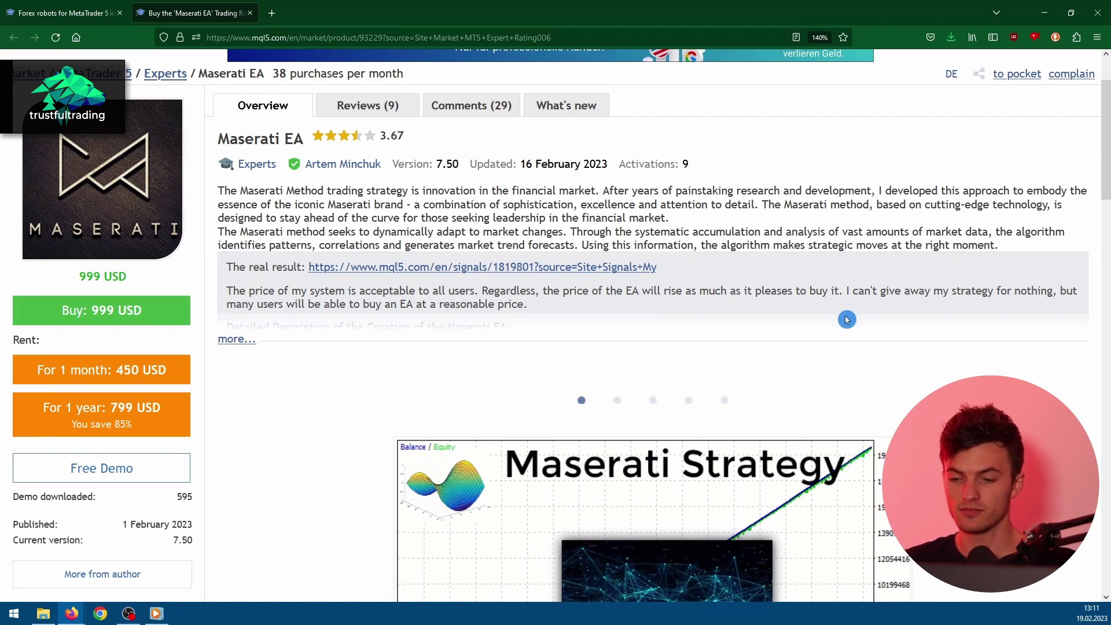
scroll(828, 338, up, 2)
scroll(828, 338, up, 2)
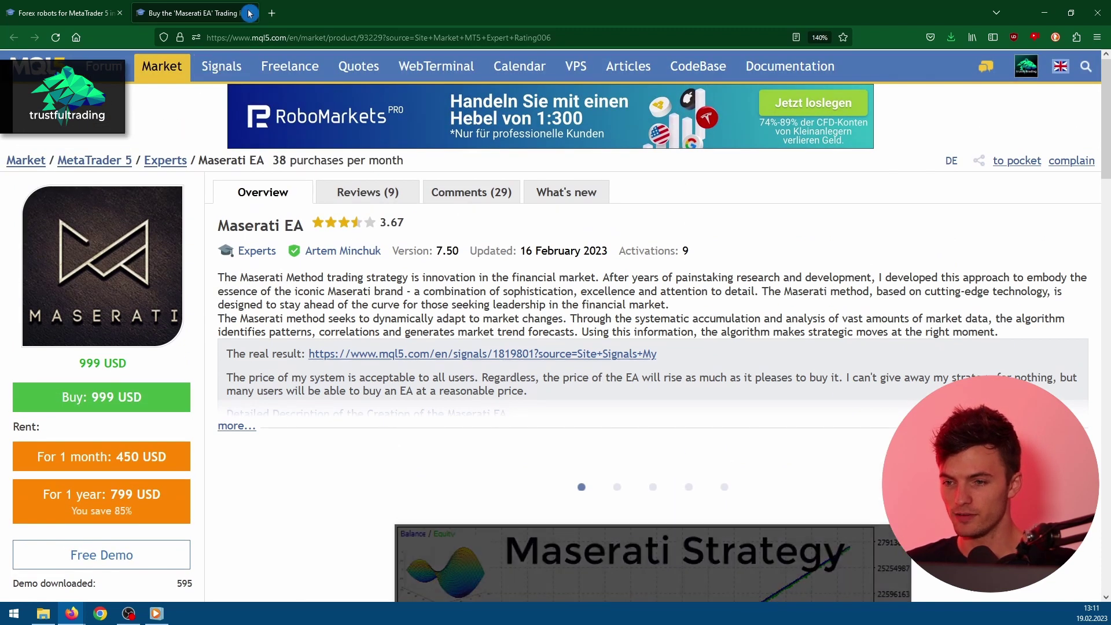
- Close Maserati EA, shrink the page, and jump to page 62 of the newest Expert Advisors
click(250, 13)
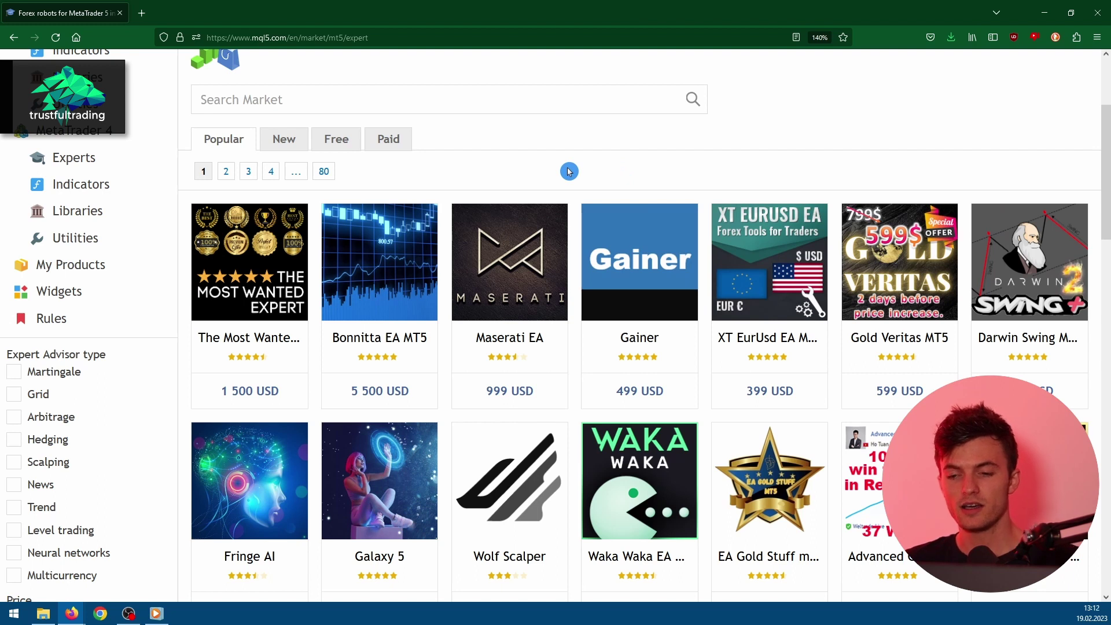
key(ctrl+minus)
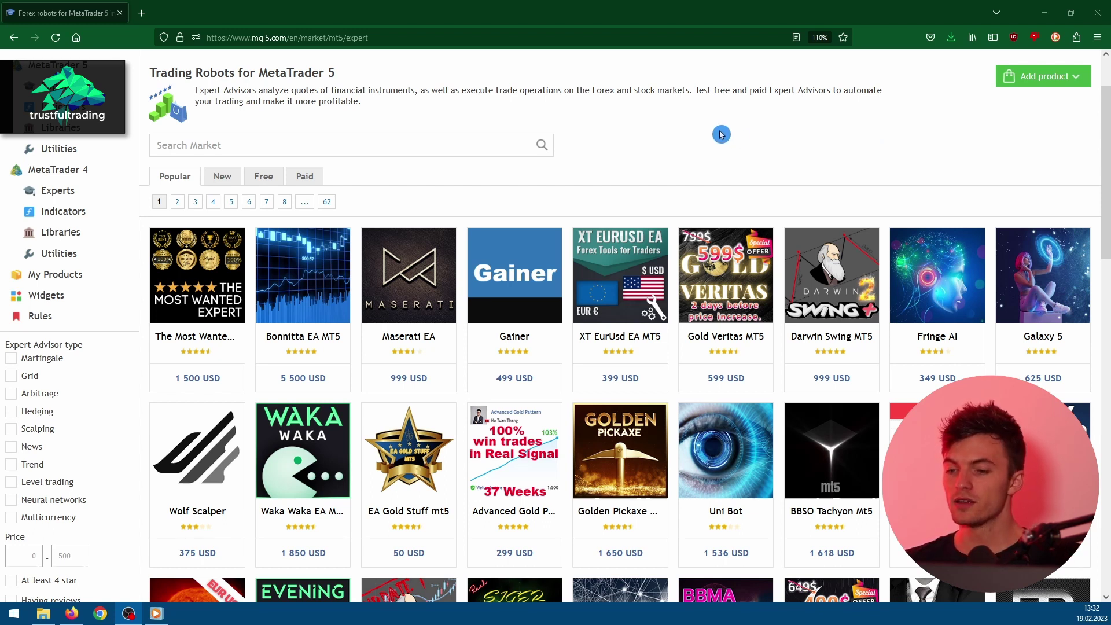
click(222, 176)
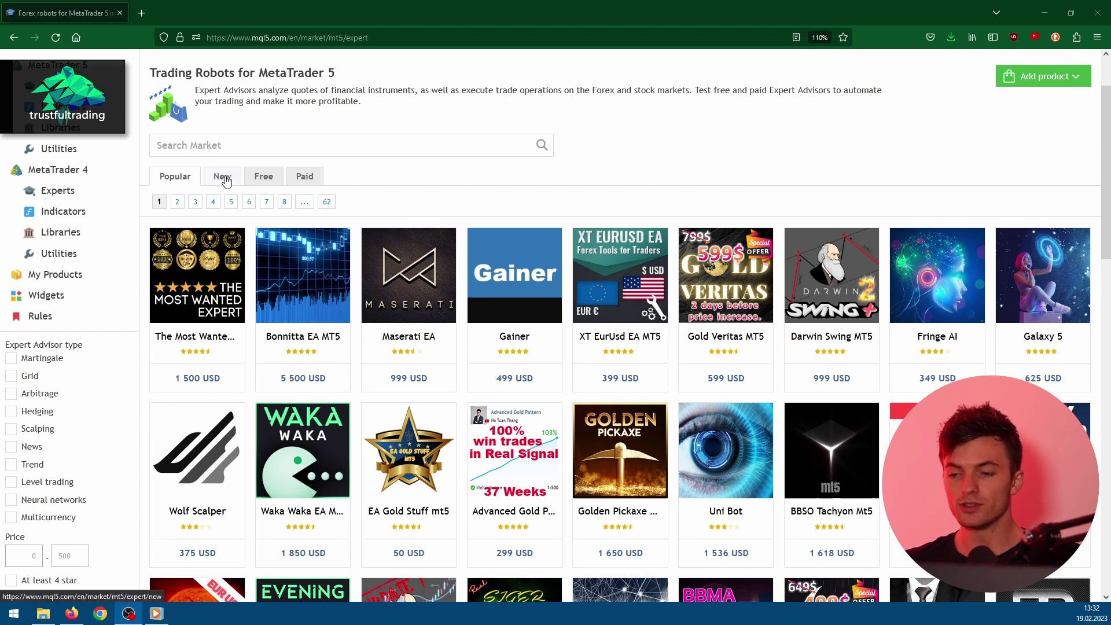
scroll(434, 304, down, 3)
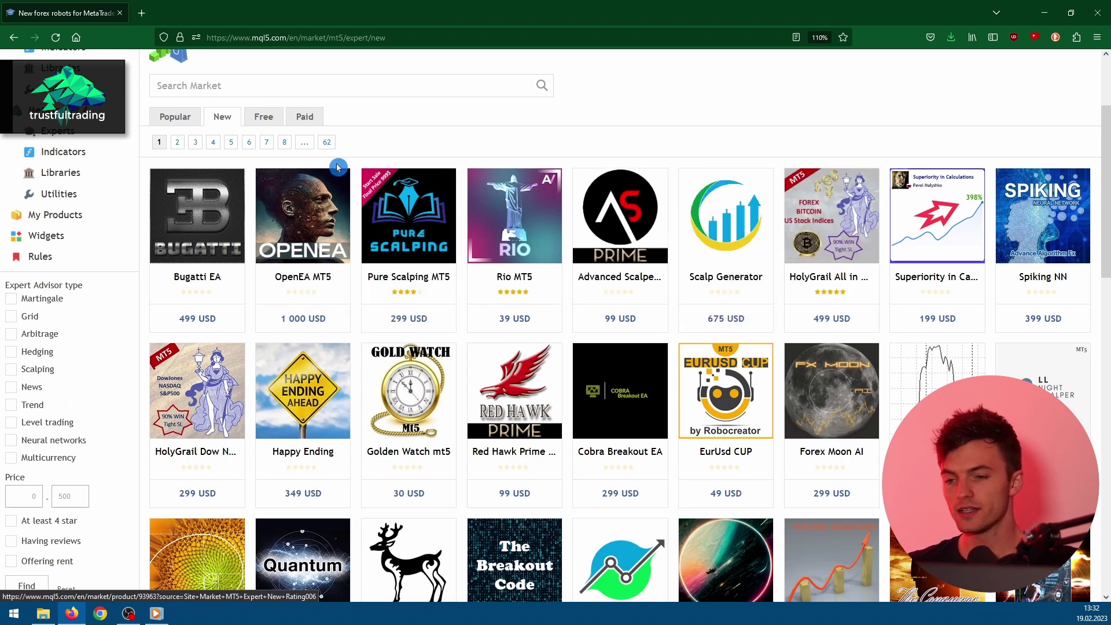
click(327, 142)
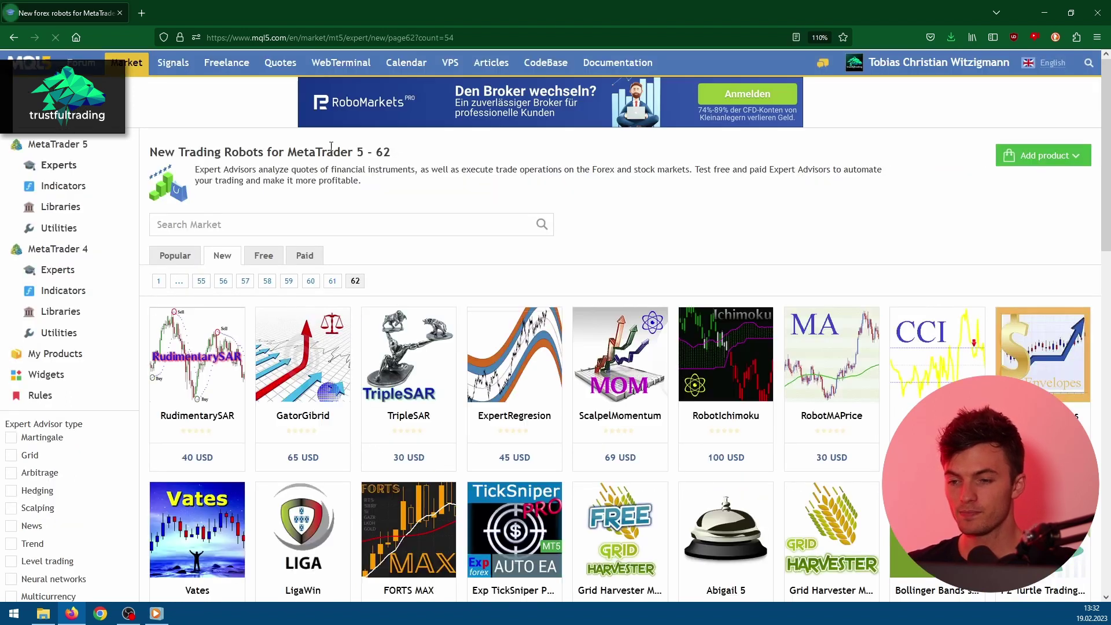
scroll(355, 260, down, 4)
scroll(356, 217, down, 2)
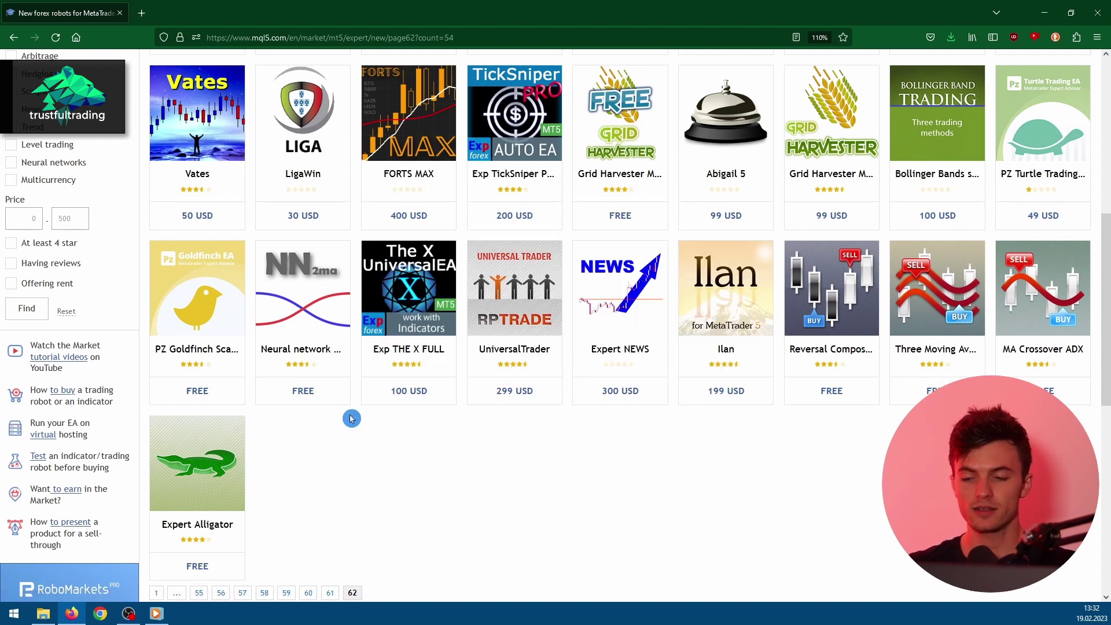
scroll(214, 382, up, 5)
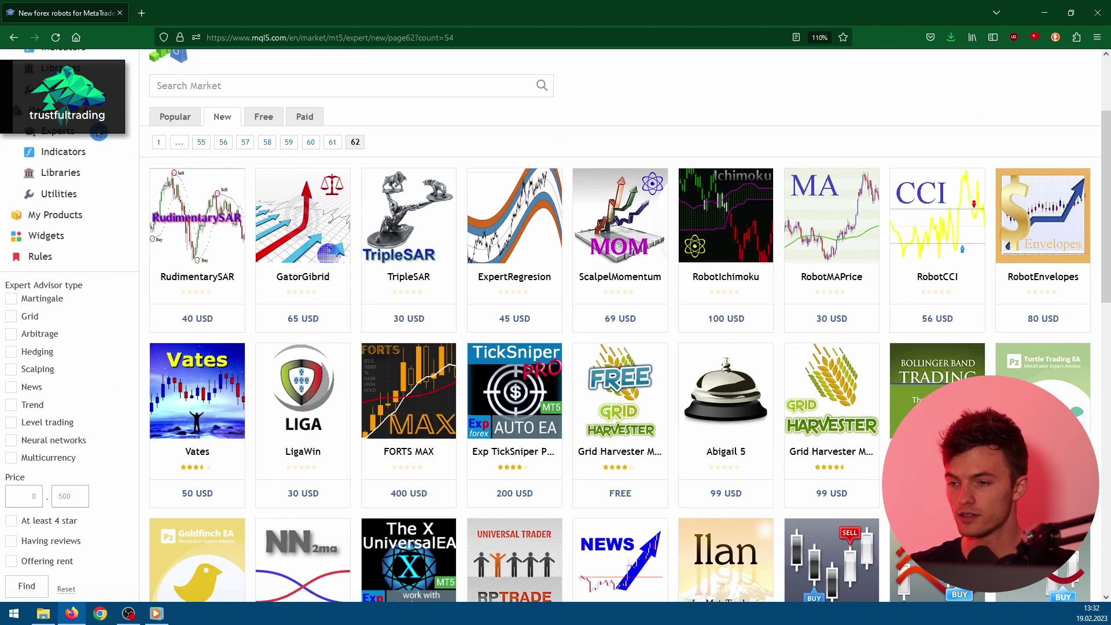
scroll(214, 382, up, 3)
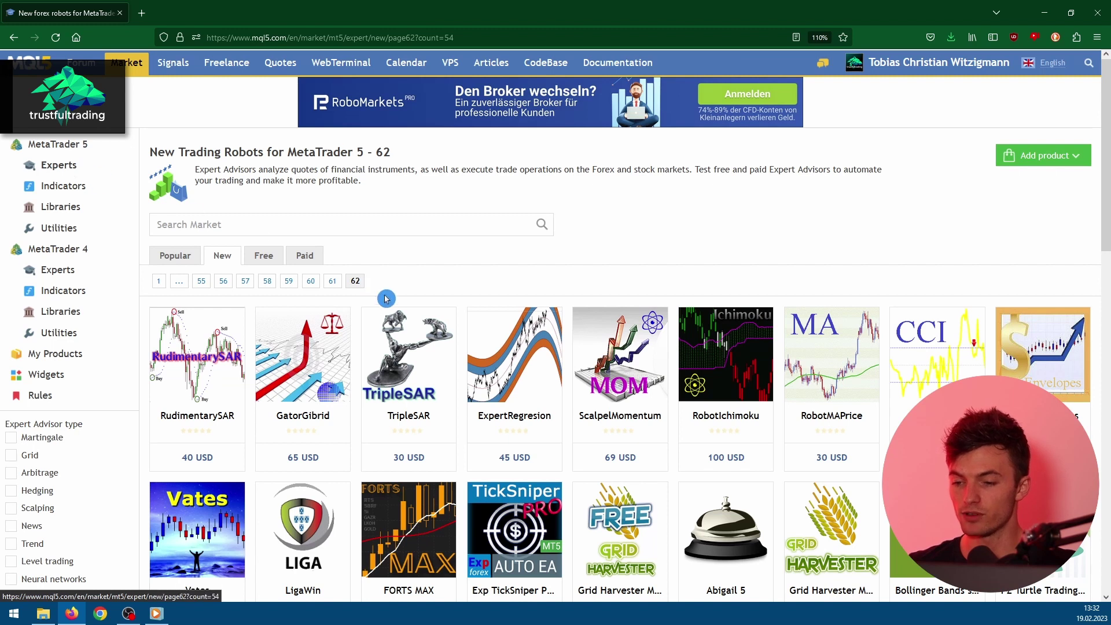
scroll(382, 299, down, 6)
- Check the Published dates of Expert Alligator and Abigail 5, closing each page afterwards
click(198, 392)
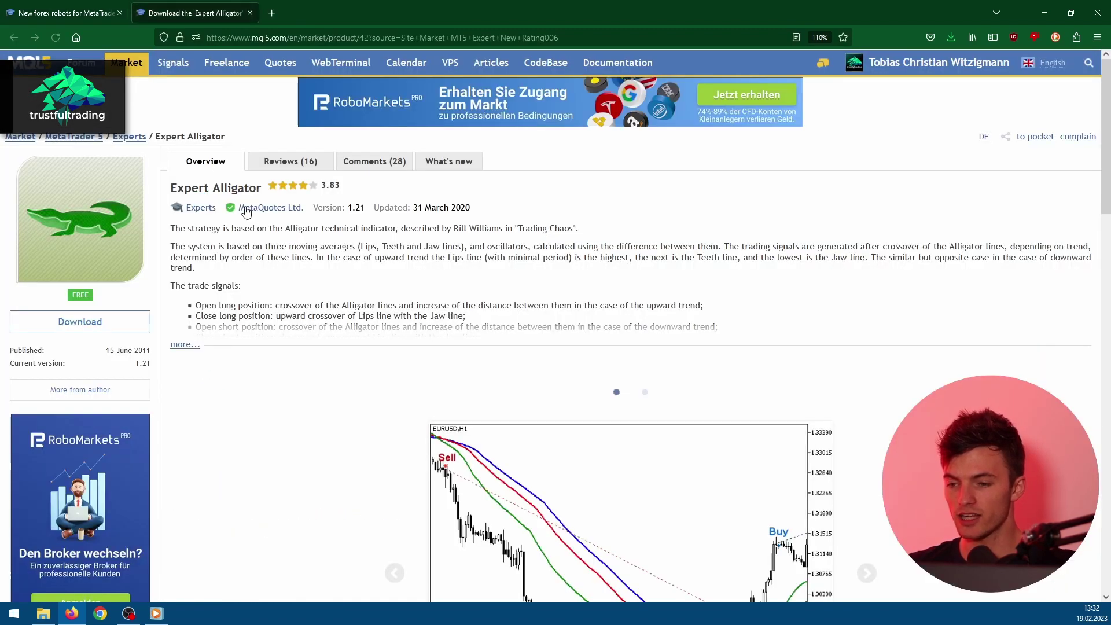
scroll(451, 274, down, 1)
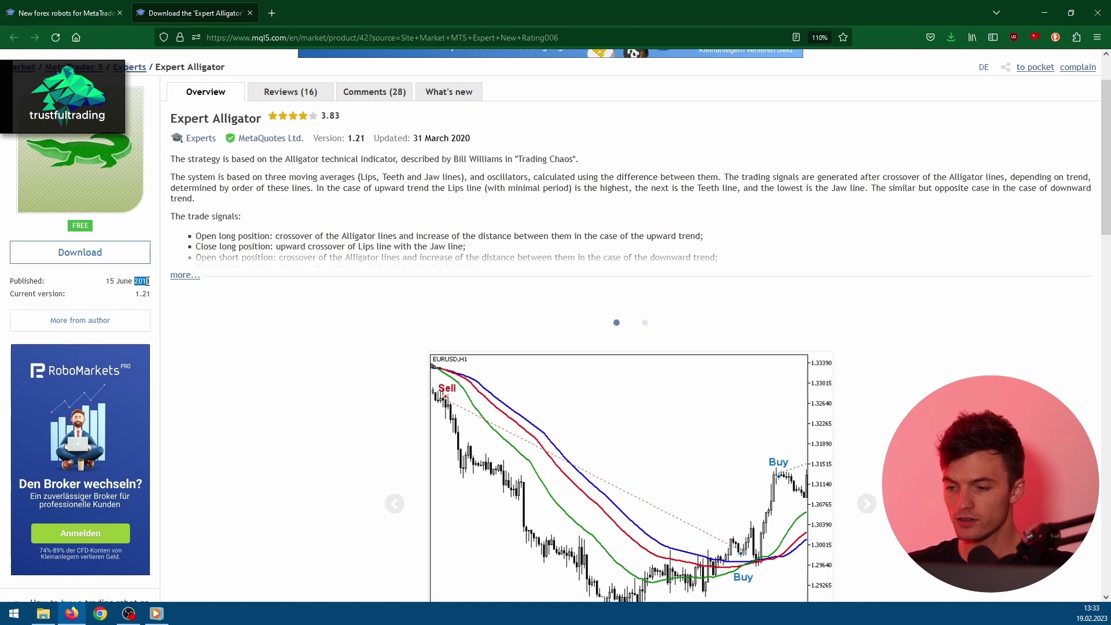
scroll(225, 104, up, 1)
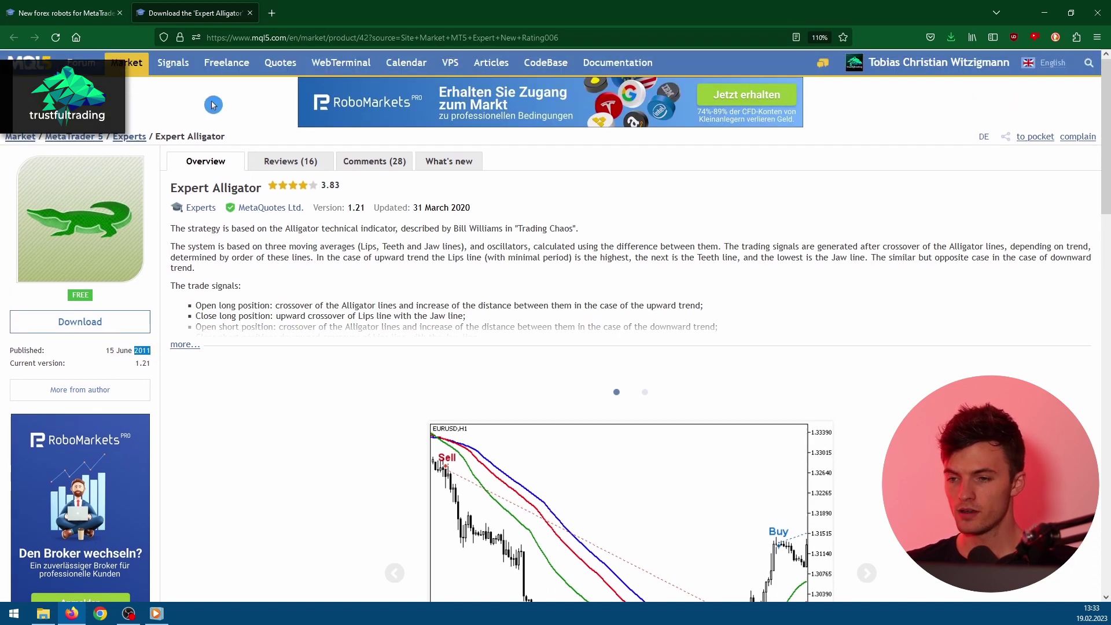
click(250, 12)
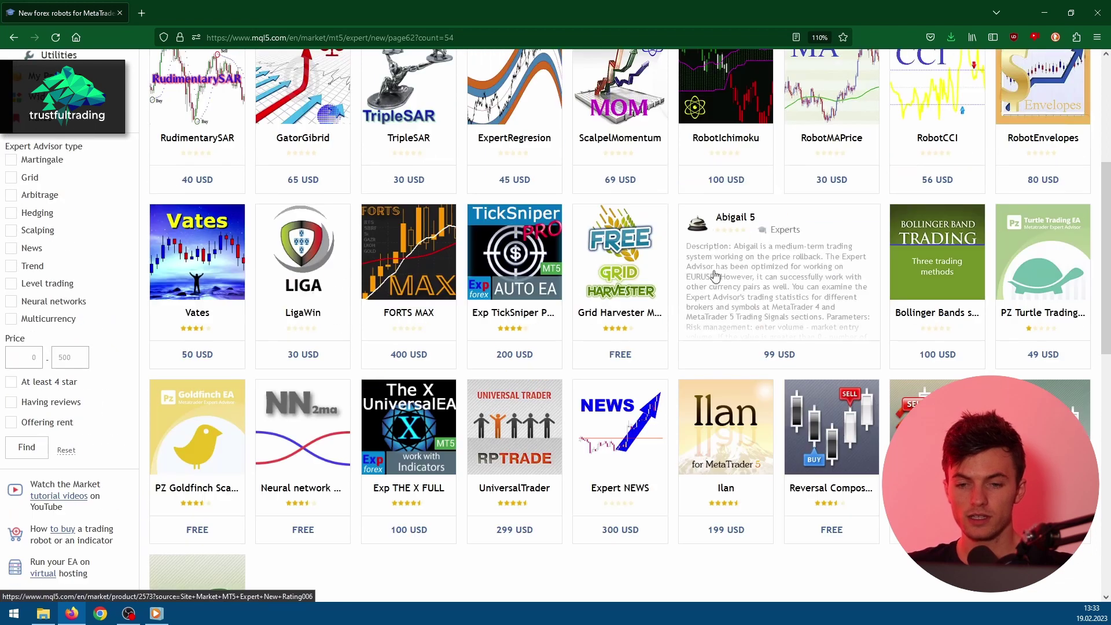
click(715, 276)
scroll(556, 347, down, 1)
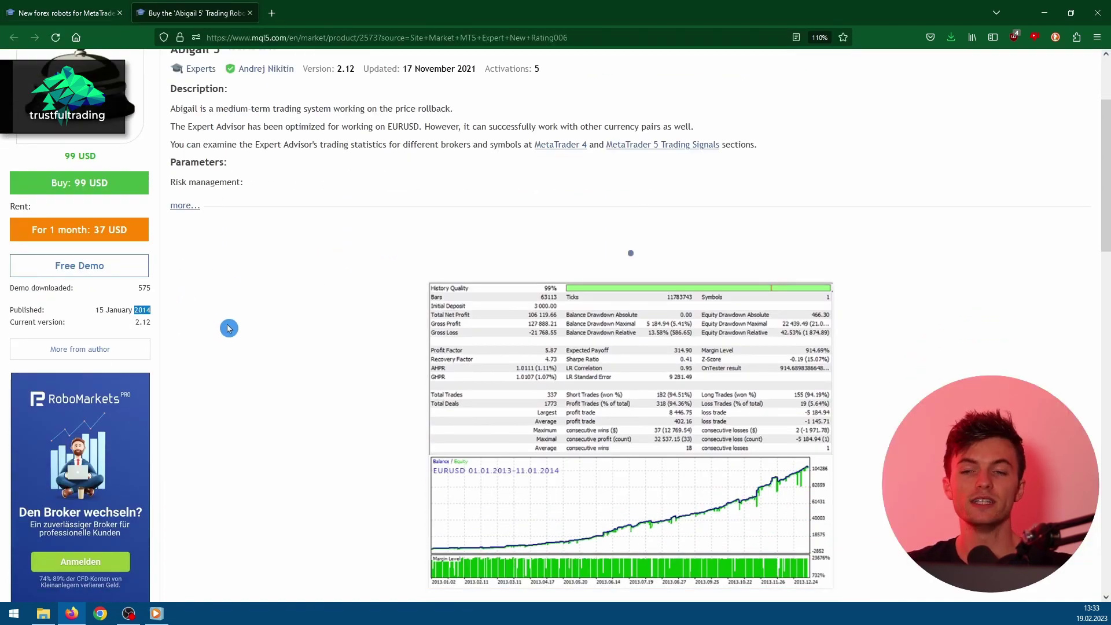
click(248, 15)
scroll(434, 348, up, 2)
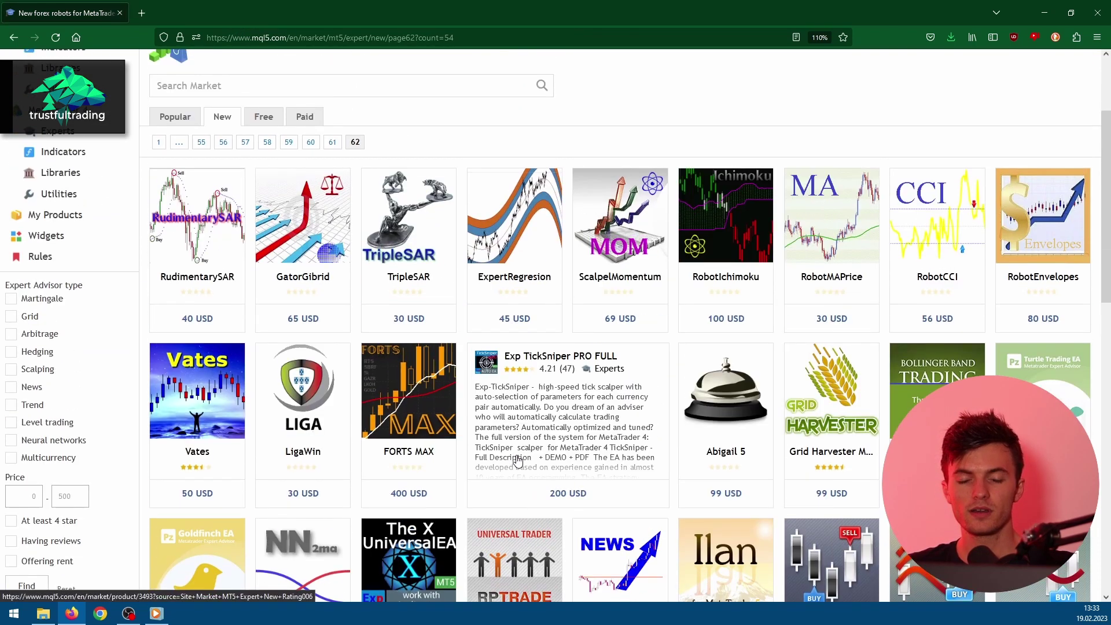
scroll(512, 391, down, 2)
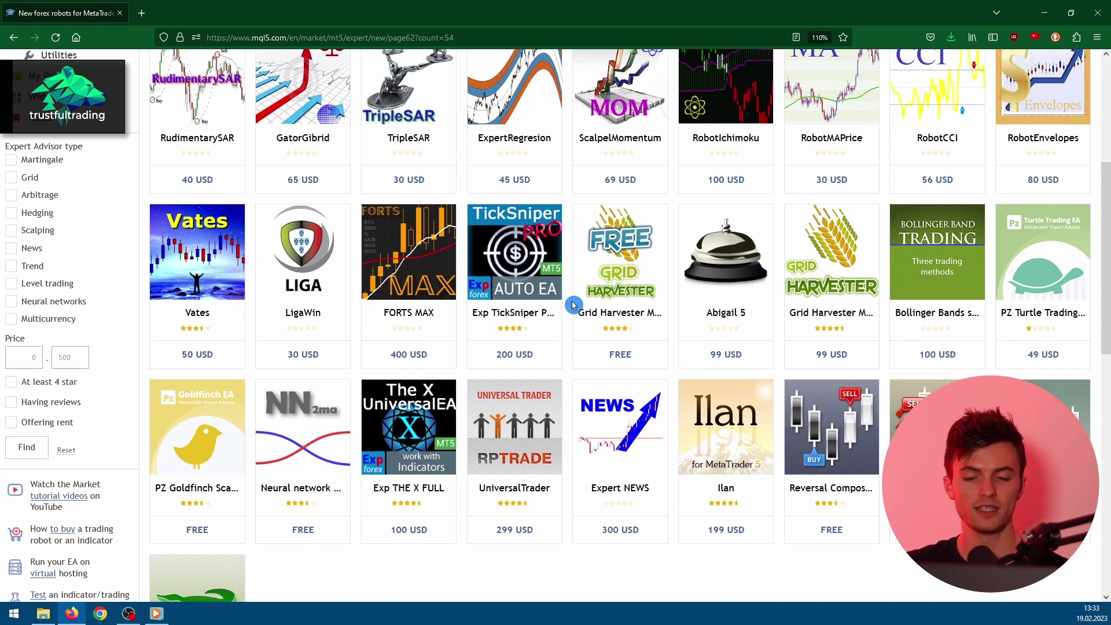
scroll(512, 304, up, 5)
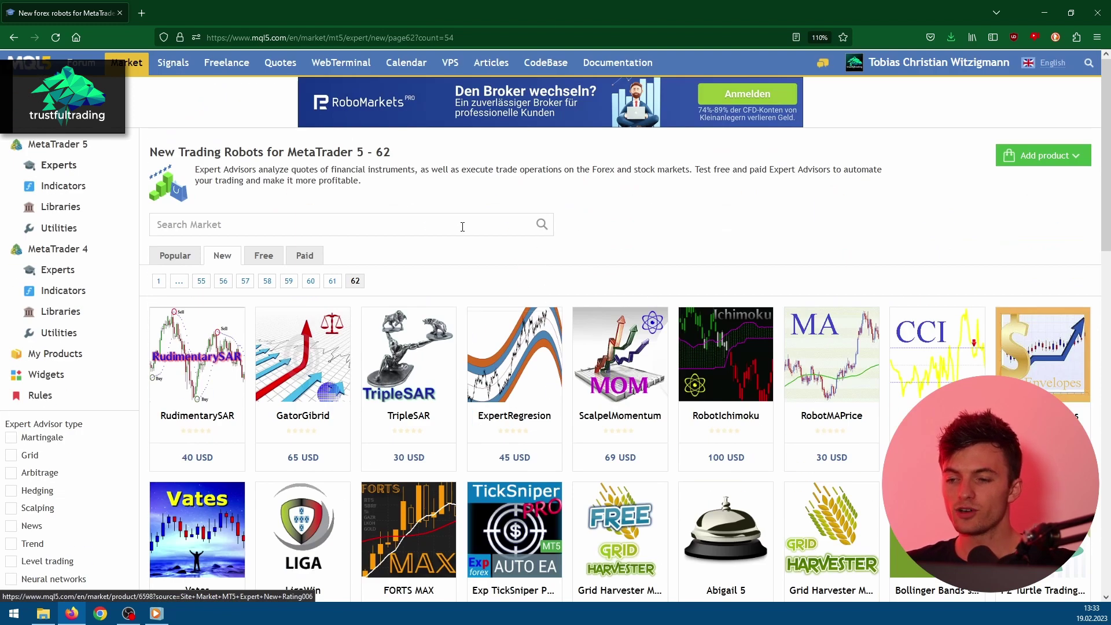
- Switch to the Popular robots list and briefly open The Most Wanted EA
click(186, 256)
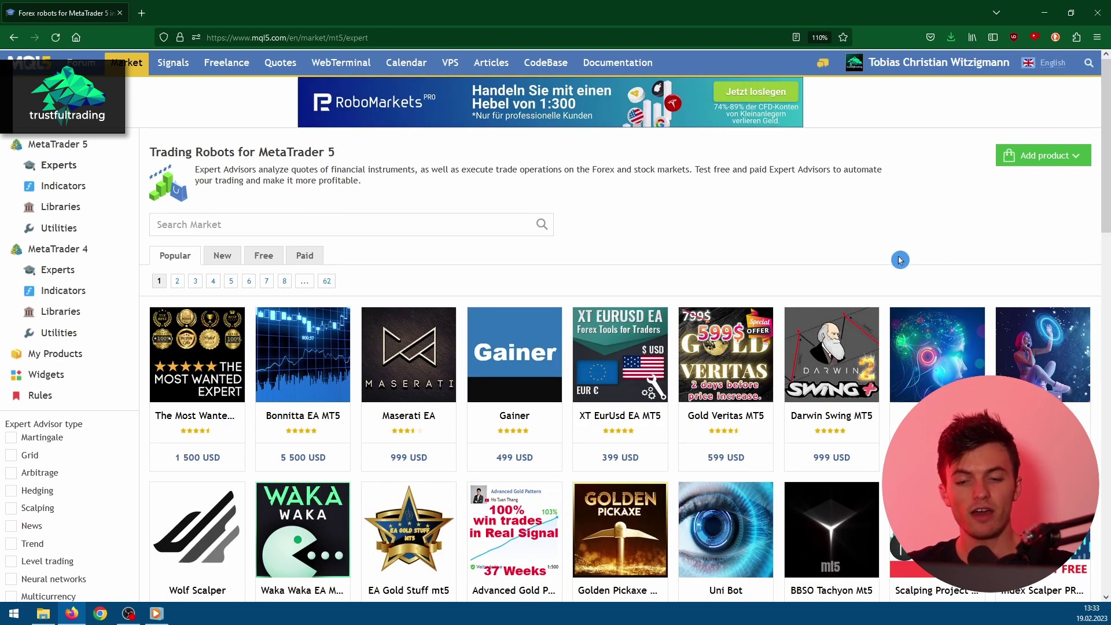
scroll(994, 250, down, 5)
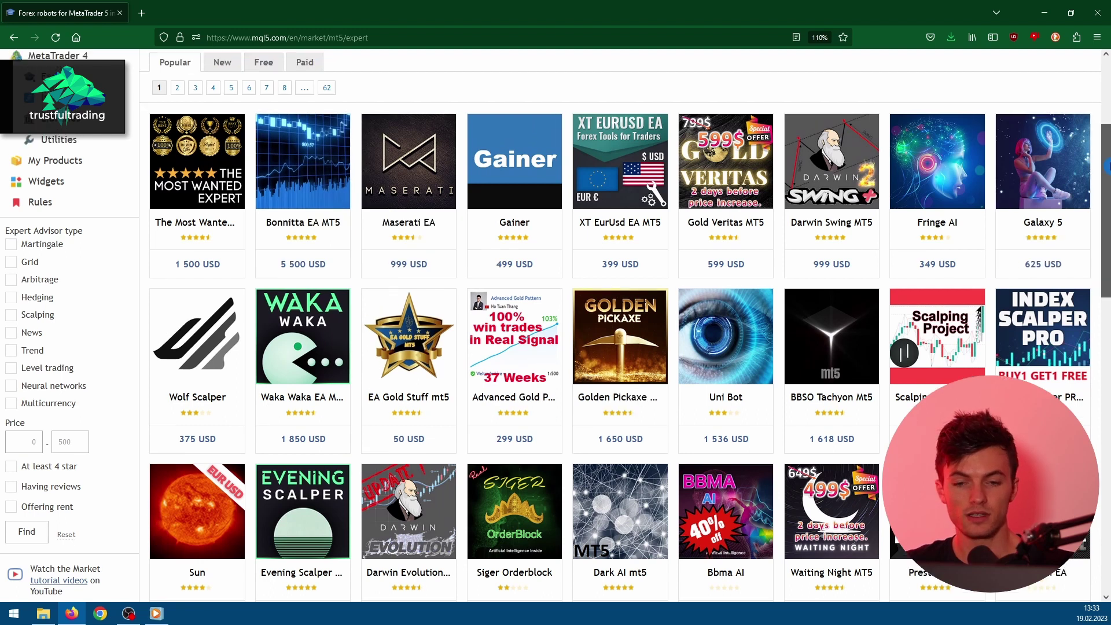
drag(1104, 143, 1105, 139)
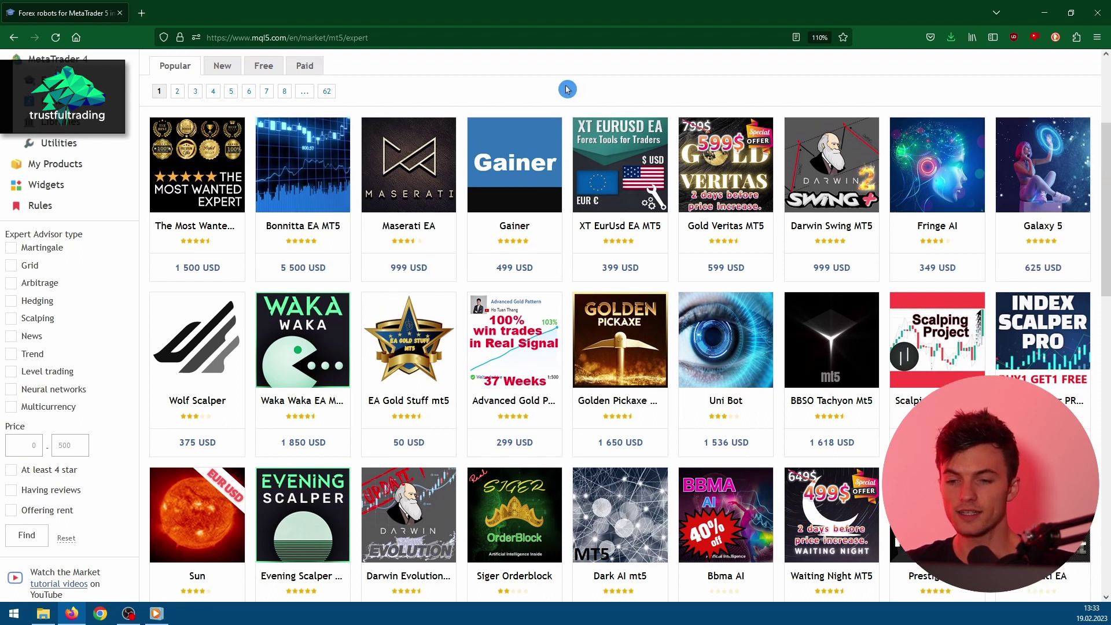
click(214, 164)
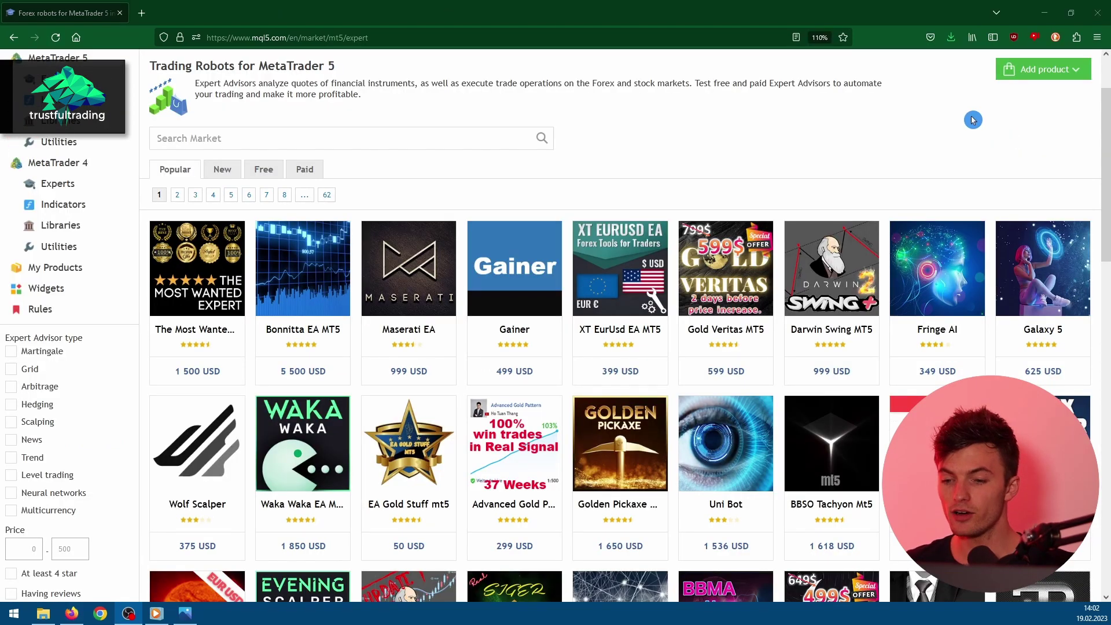
click(168, 615)
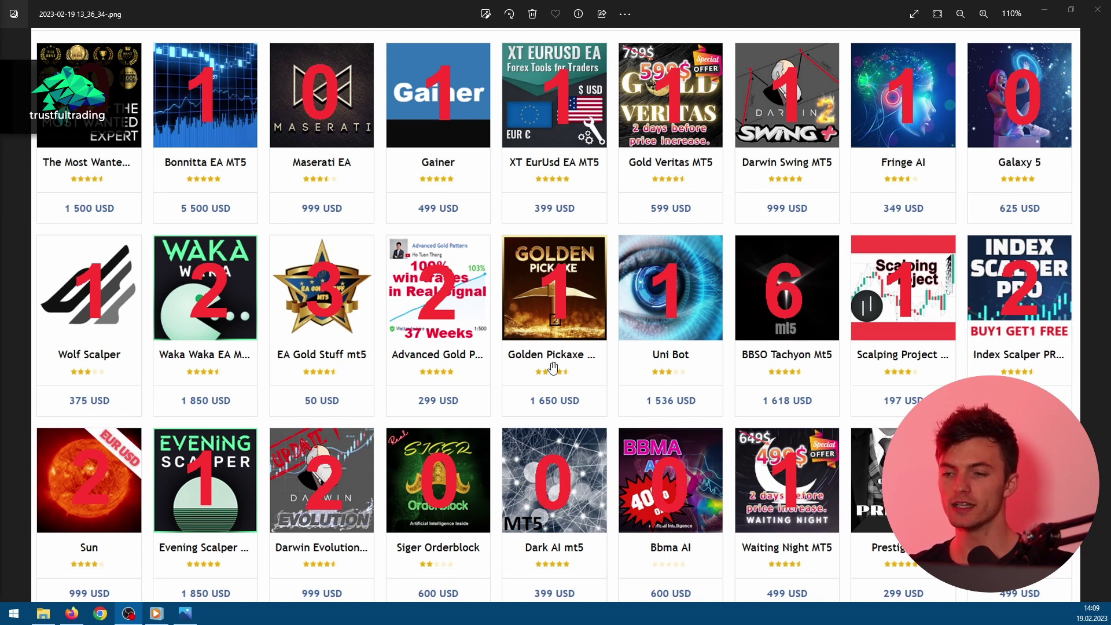
click(1043, 14)
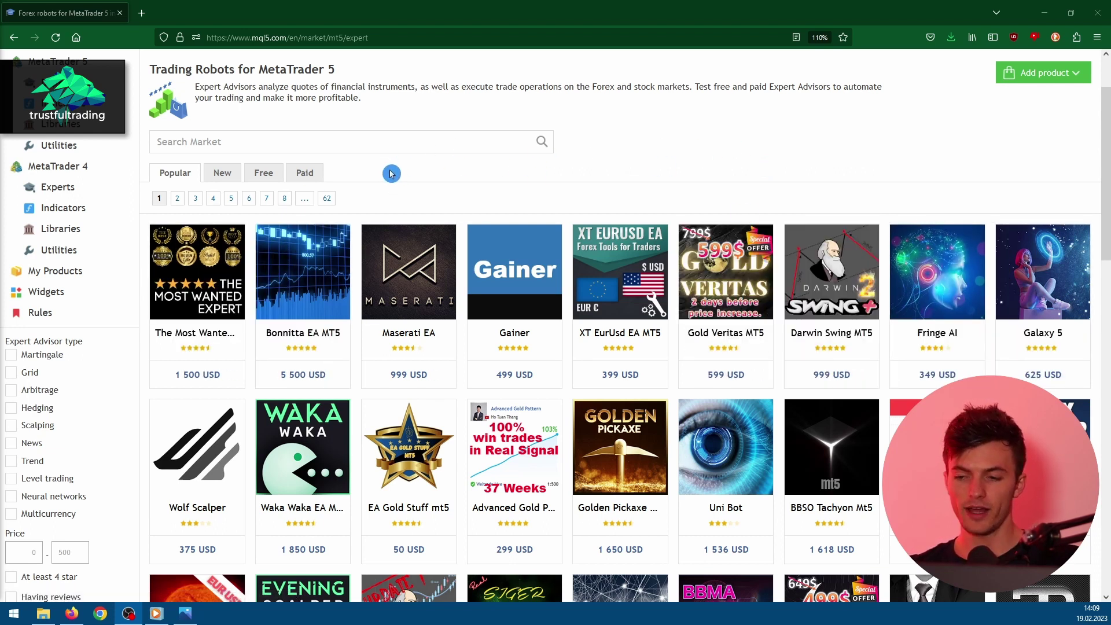
- Switch to the New robots list and step through pages 62, 55 and 52
click(224, 175)
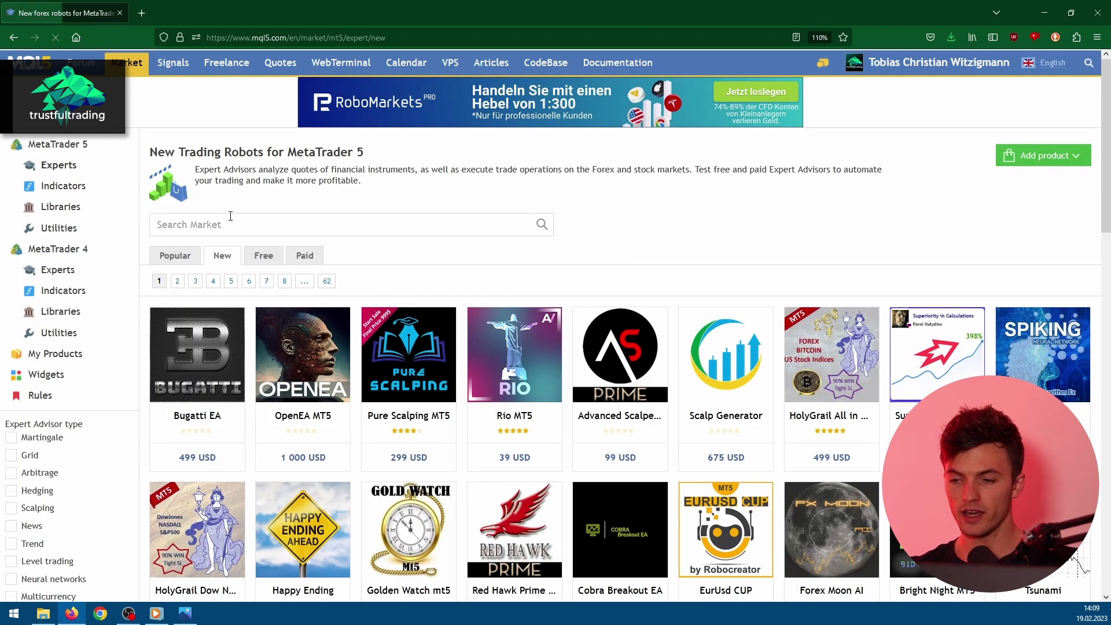
scroll(229, 126, down, 1)
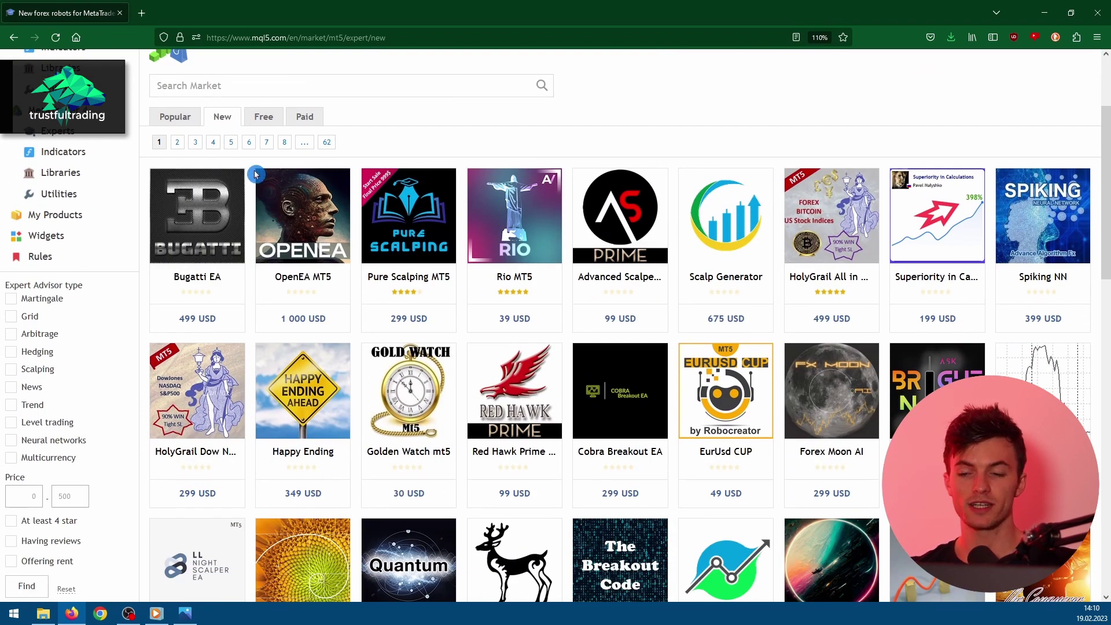
click(328, 143)
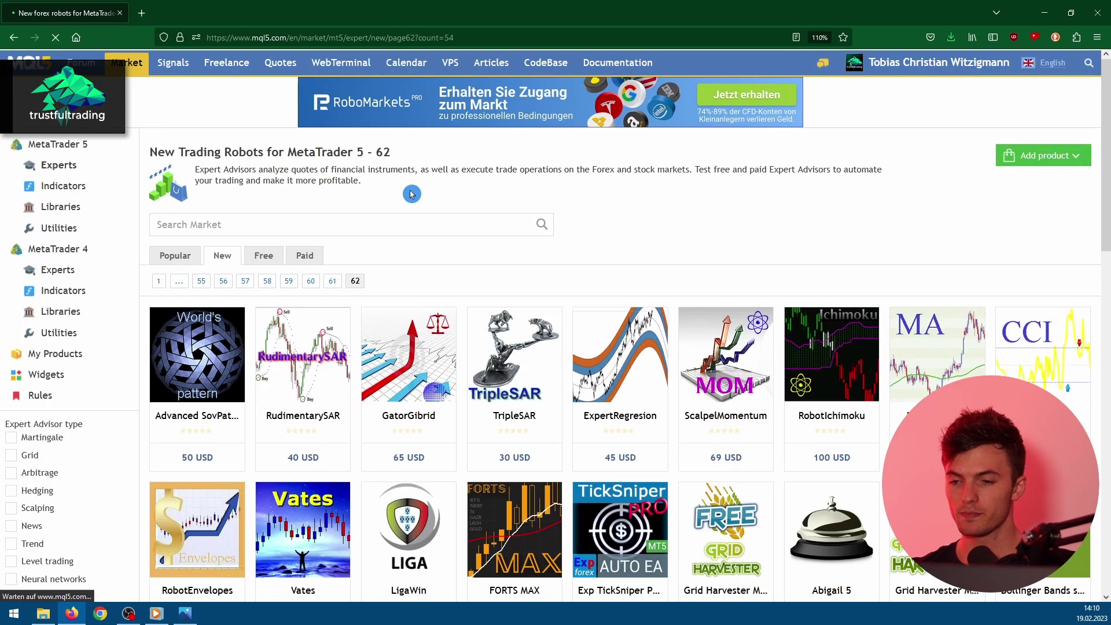
click(202, 280)
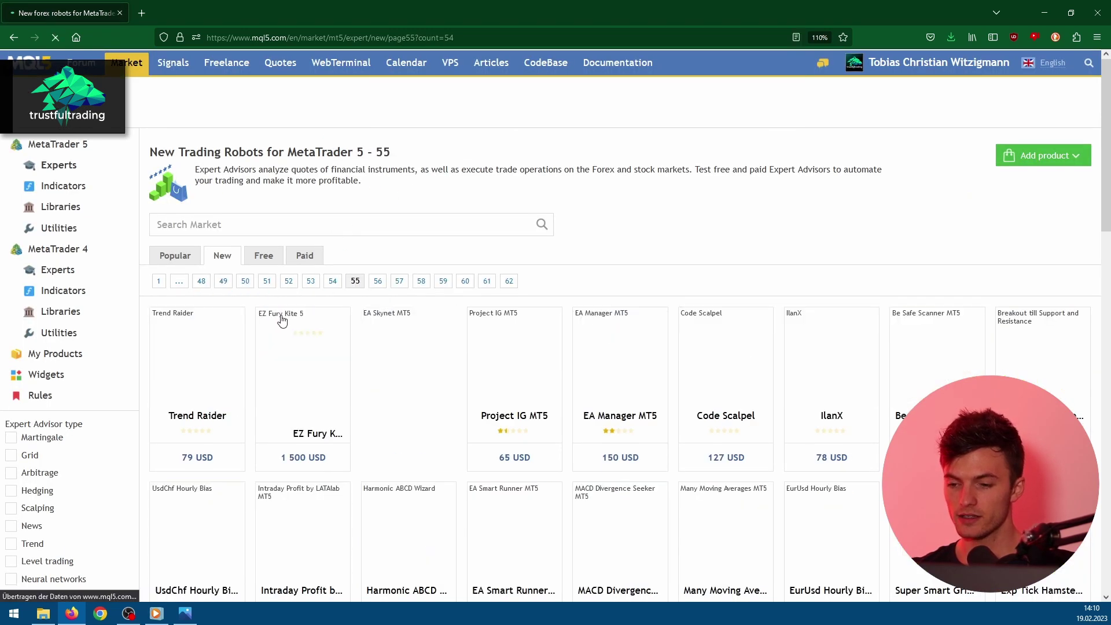
click(289, 280)
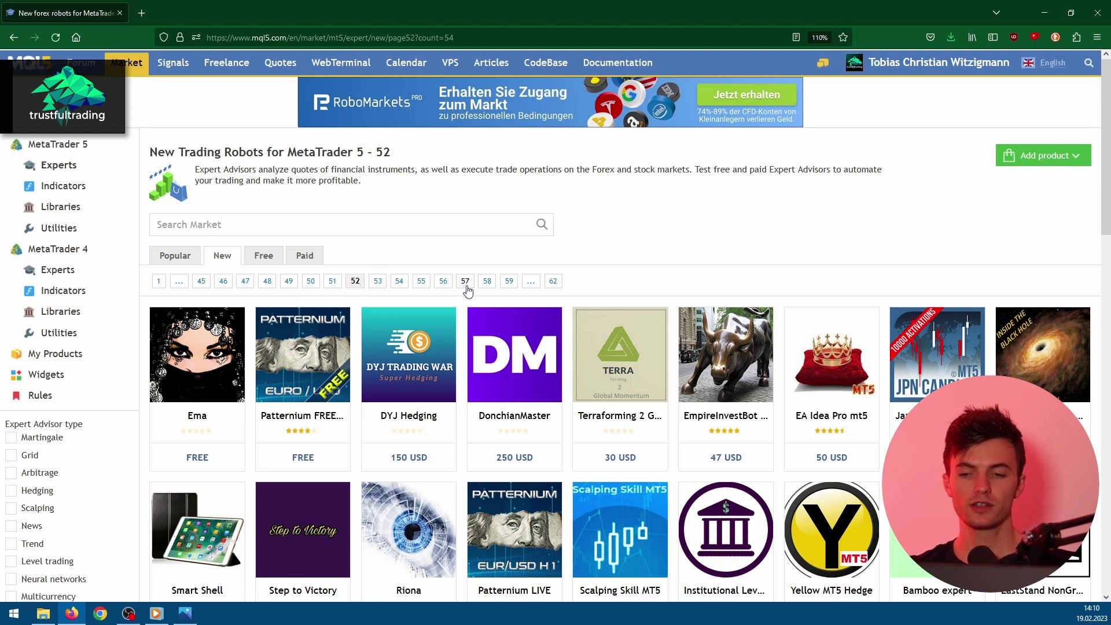
scroll(422, 296, down, 1)
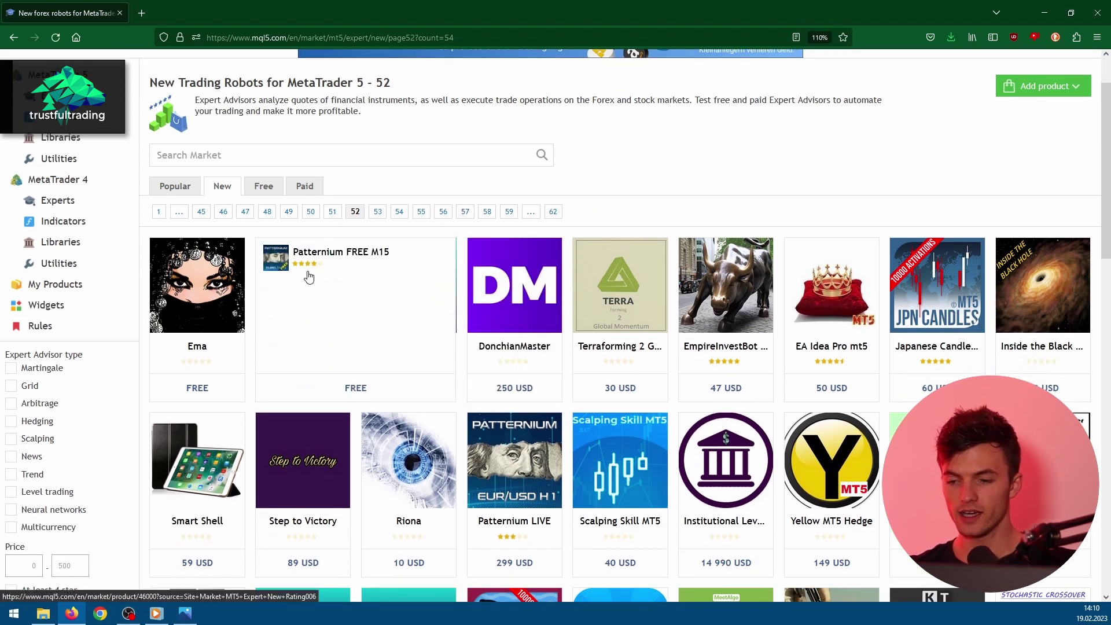
- Check Patternium FREE M15's publish date, then close its page
click(302, 313)
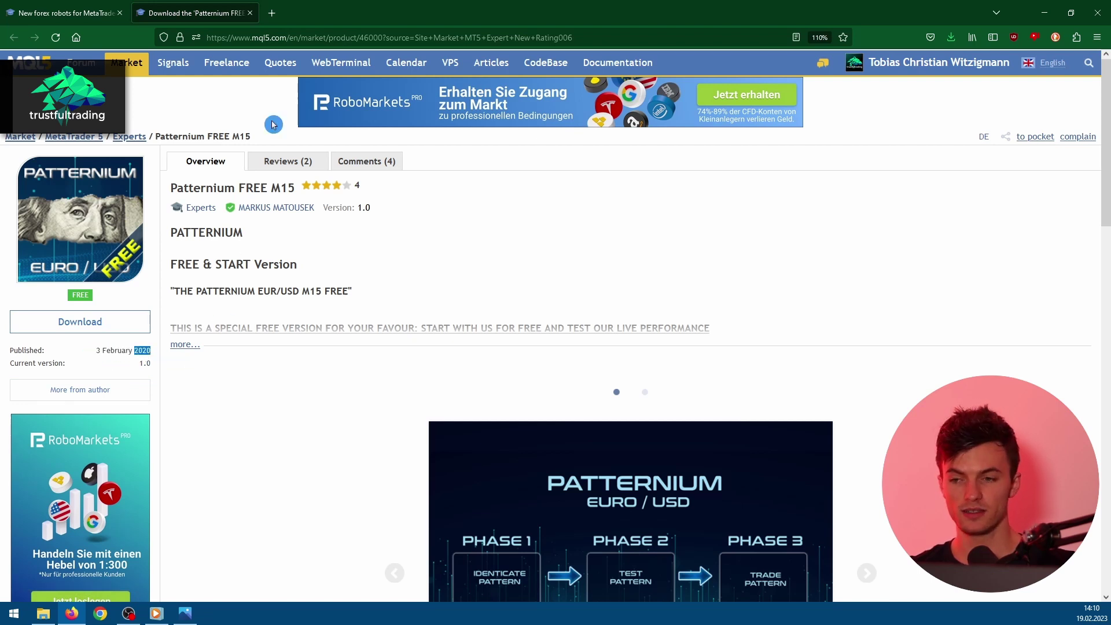
click(244, 12)
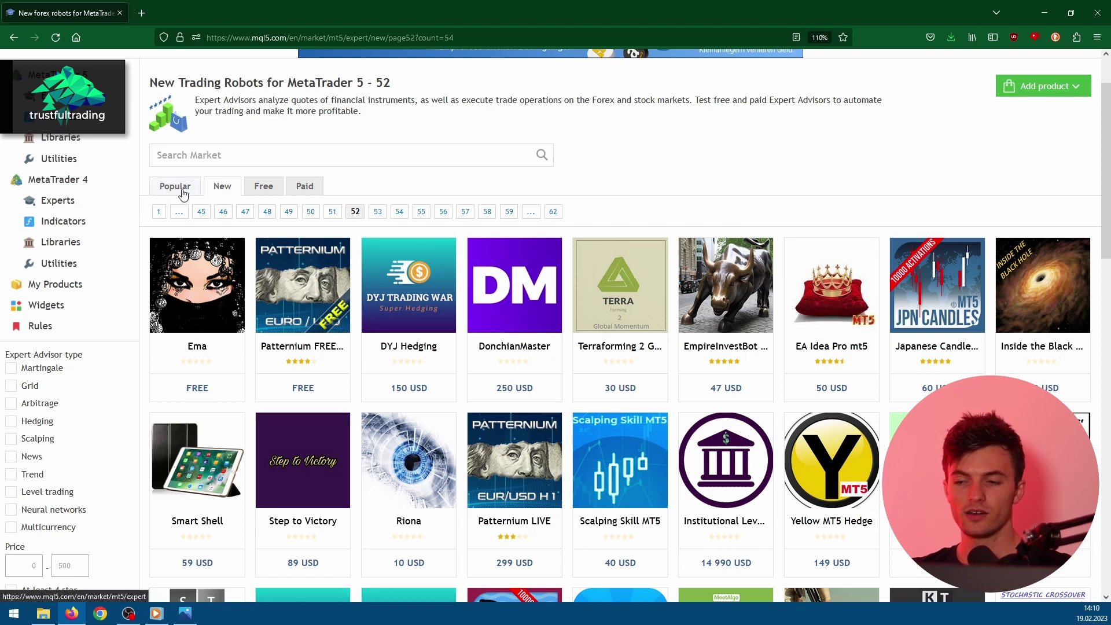
- Switch back to the Popular robots list before opening NorthEastWay MT5
click(175, 186)
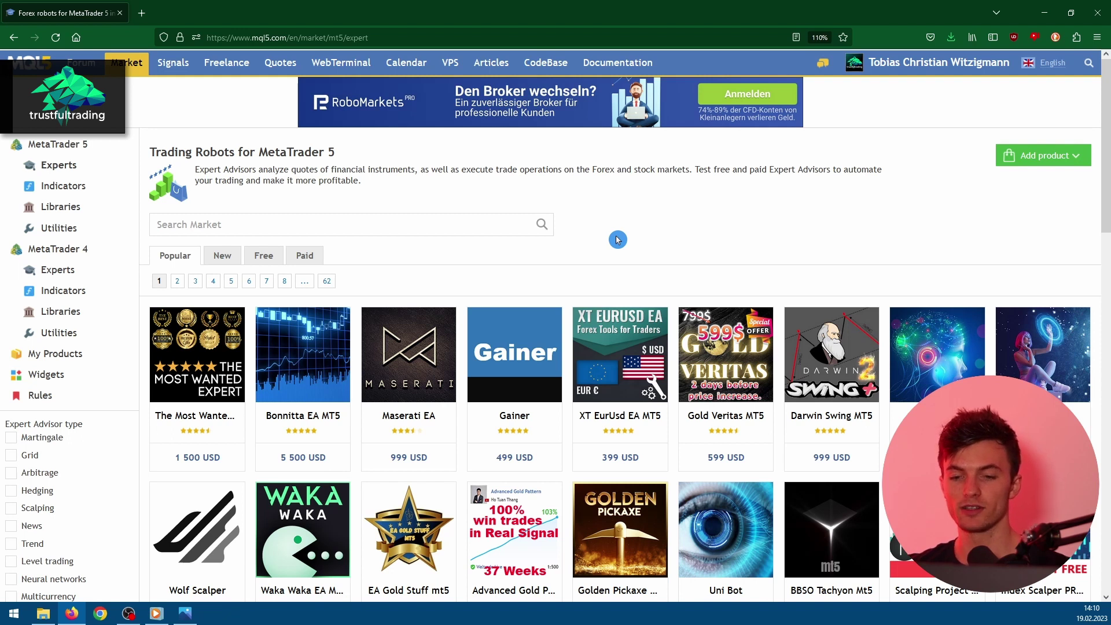
scroll(677, 234, down, 2)
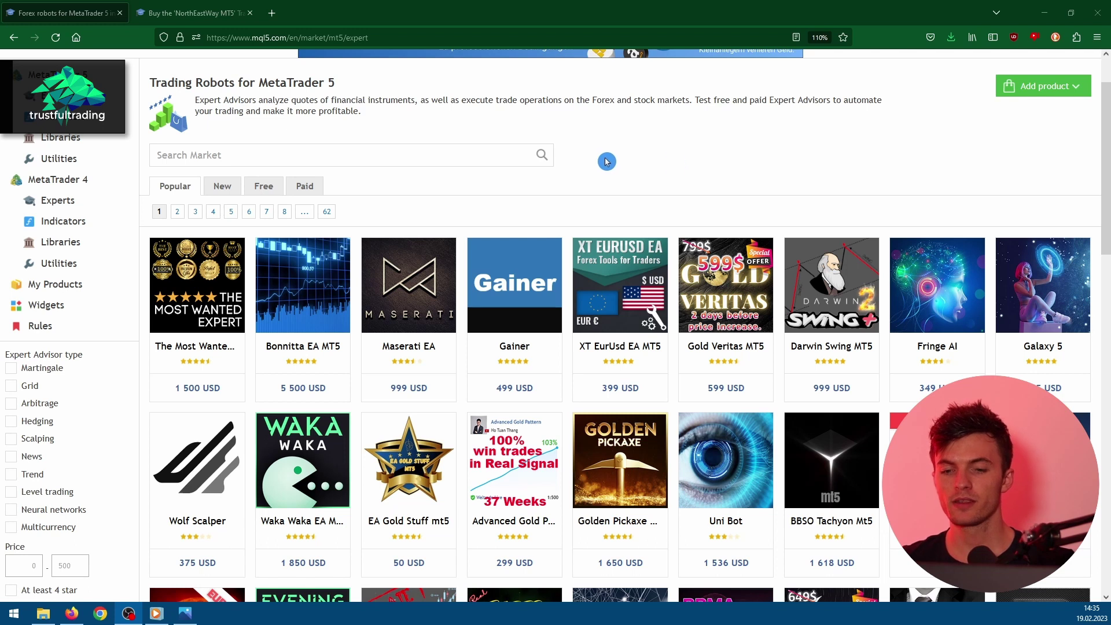
- Bring the NorthEastWay MT5 page into view to read its July 2020 publish date and 4.33 rating
click(195, 13)
click(228, 202)
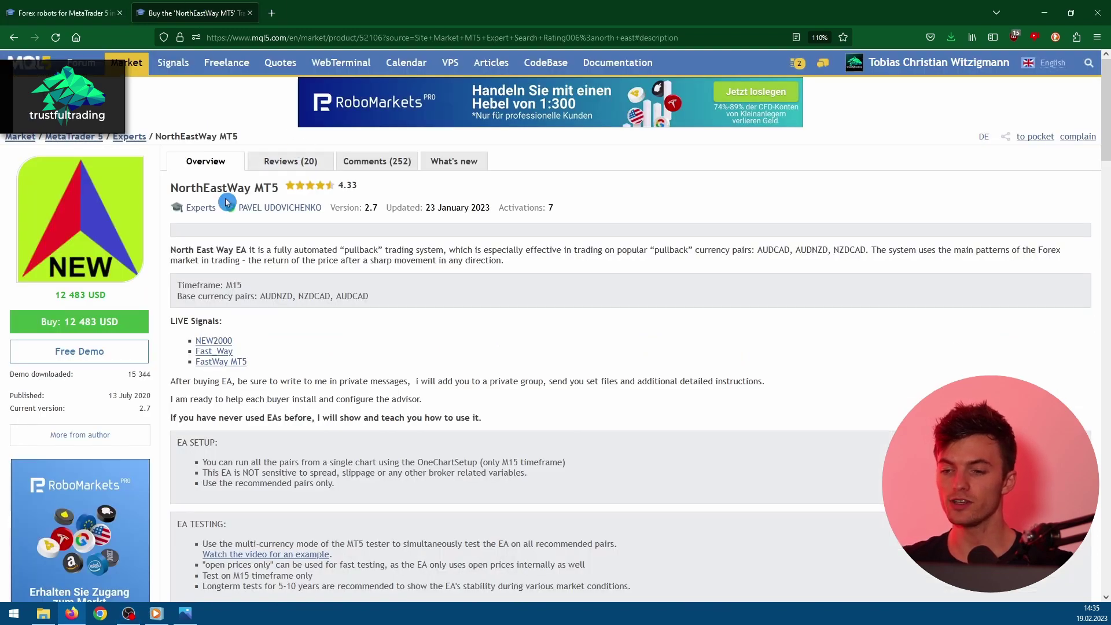